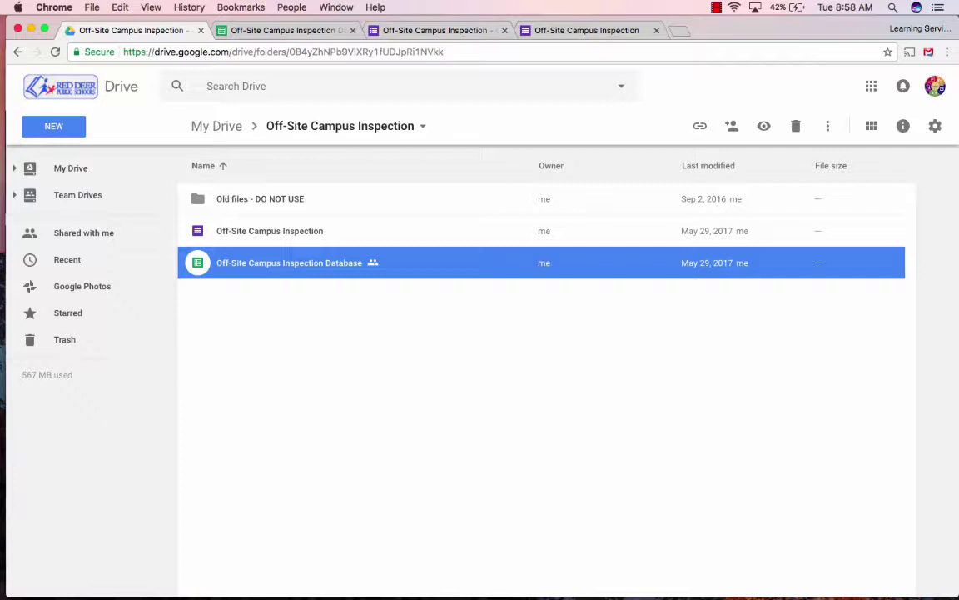
In the live Off-Site Campus Inspection form, choose Red Deer Public as School Jurisdiction and Red Deer as Location, and continue
key("super+4")
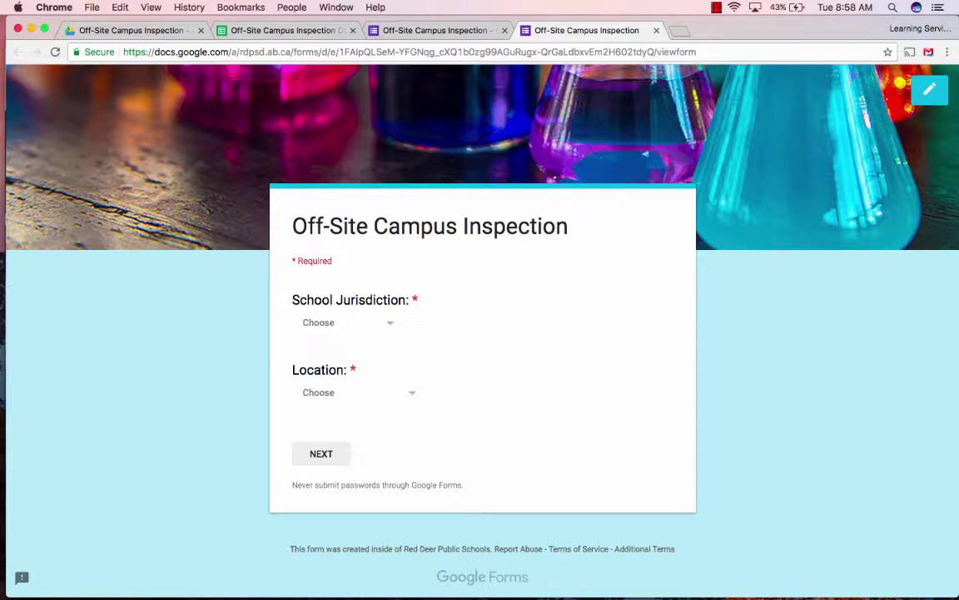
left_click(345, 322)
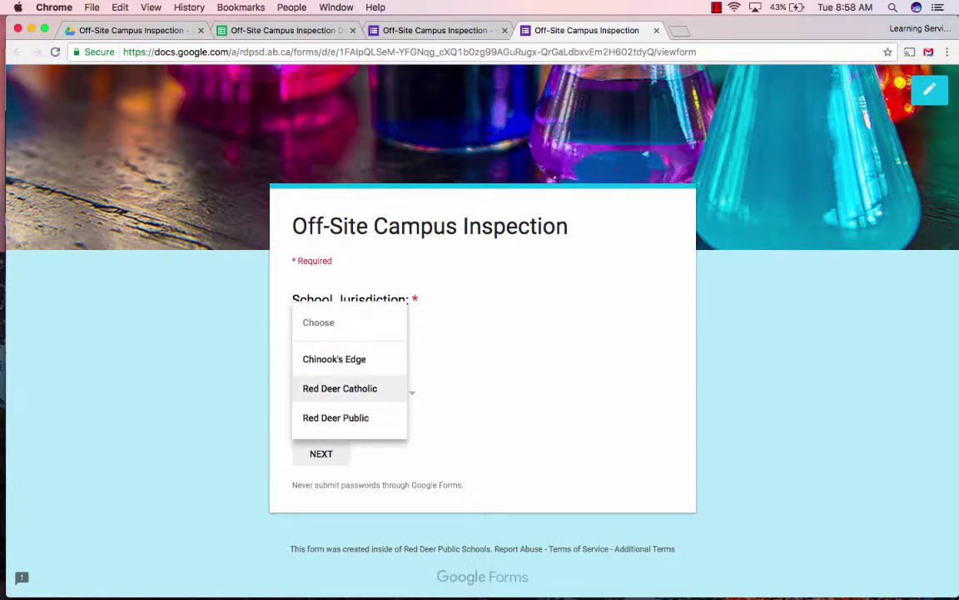
left_click(336, 417)
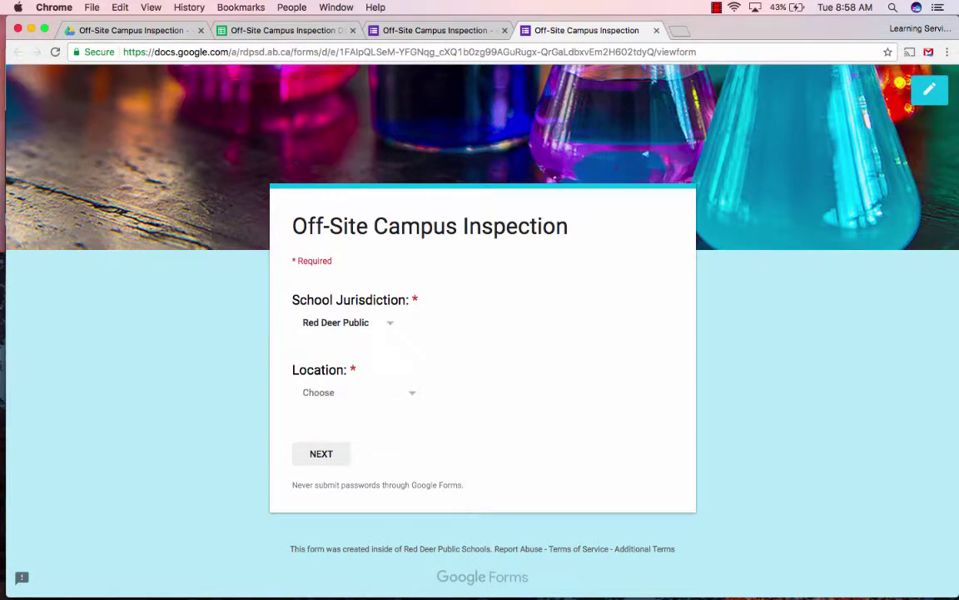
left_click(358, 394)
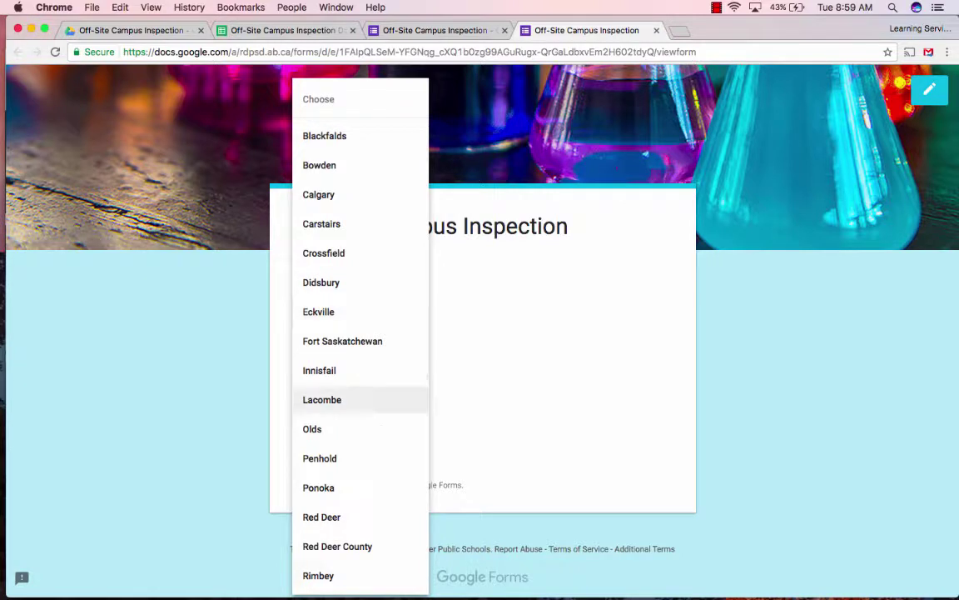
scroll(350, 429, "down", 1)
scroll(359, 429, "down", 3)
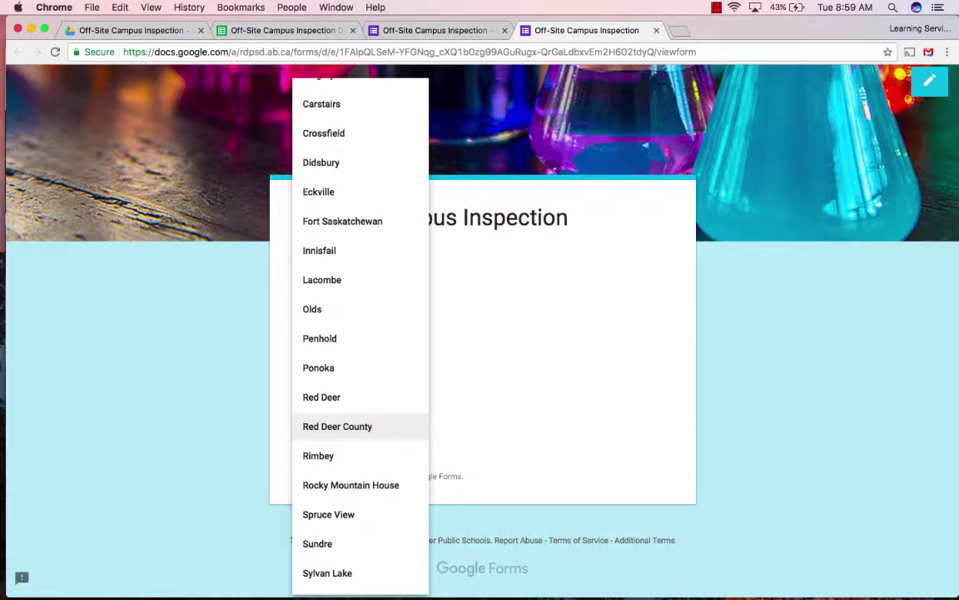
key("Escape")
left_click(358, 381)
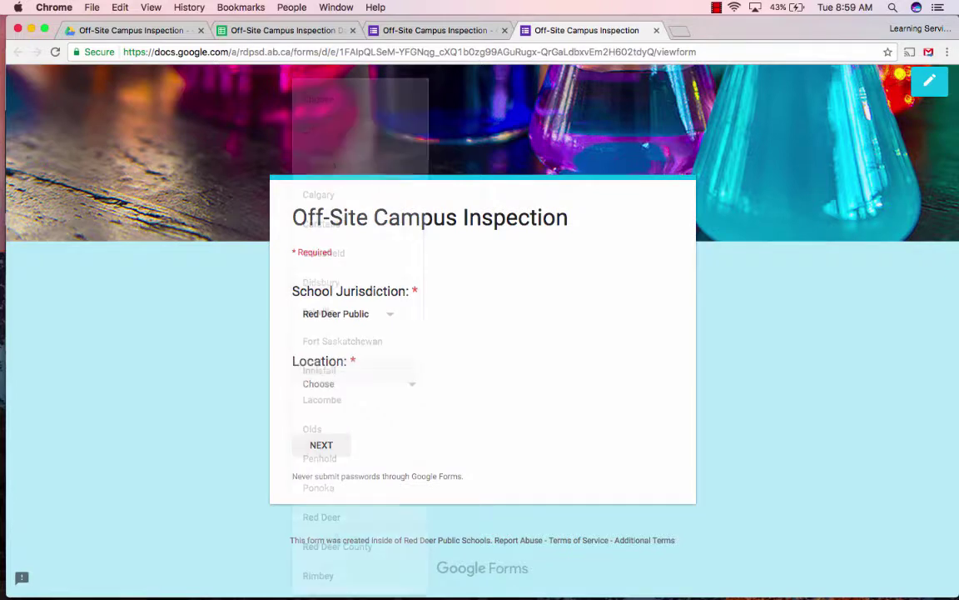
left_click(321, 517)
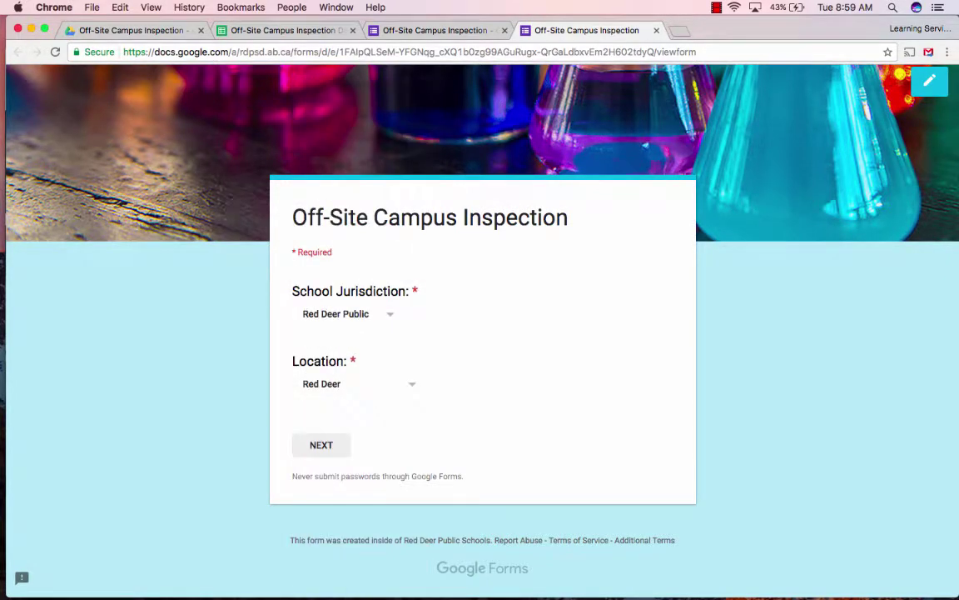
left_click(321, 444)
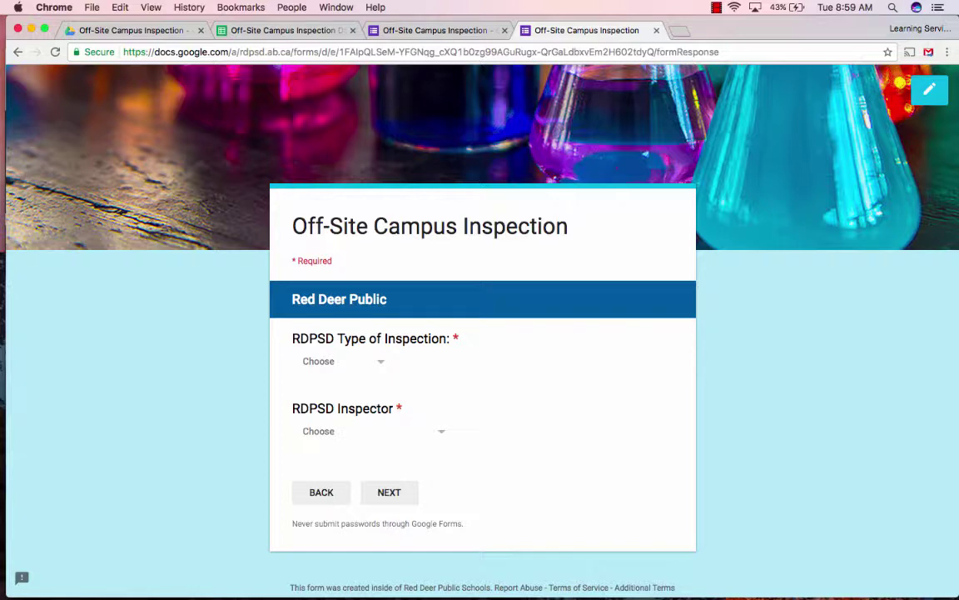
Set the RDPSD Type of Inspection to Renewal, select the inspector's e-mail address, and continue to the Renewal Inspection section
left_click(344, 361)
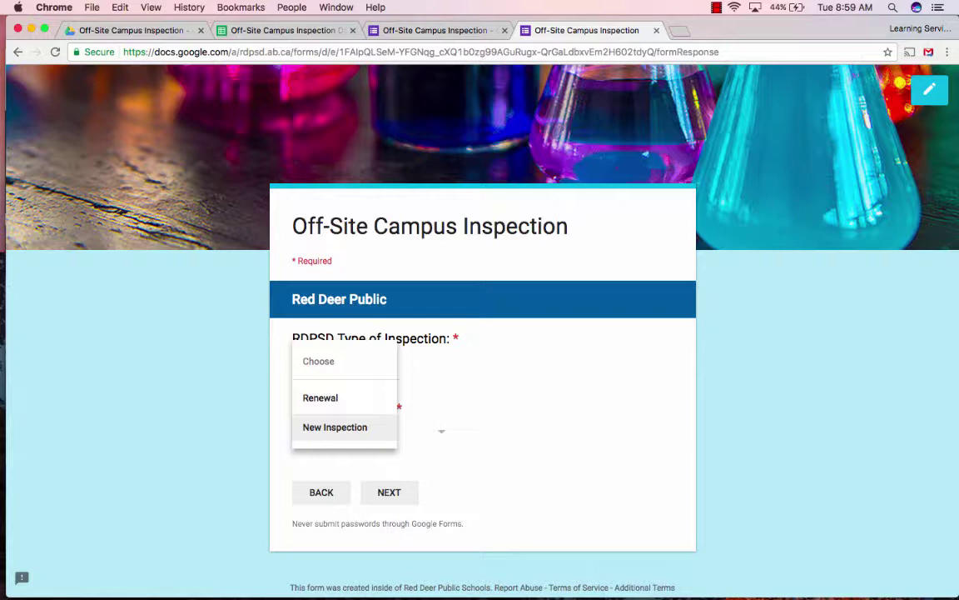
left_click(321, 398)
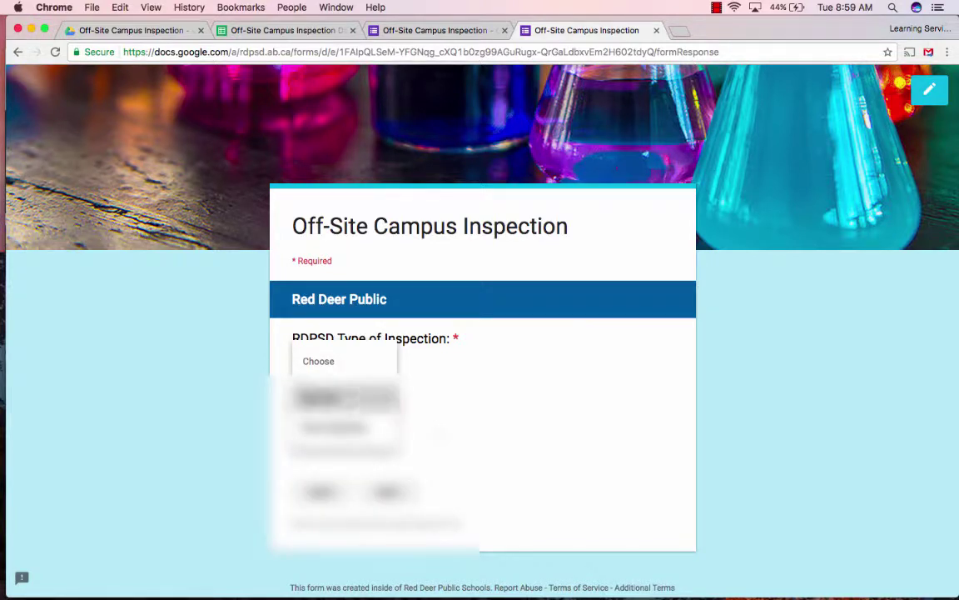
left_click(363, 431)
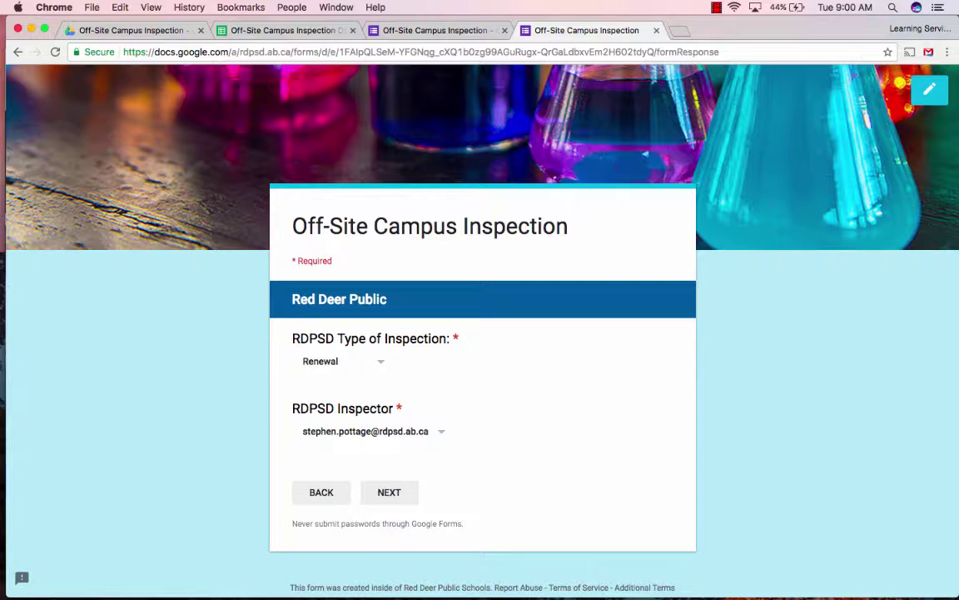
left_click(389, 492)
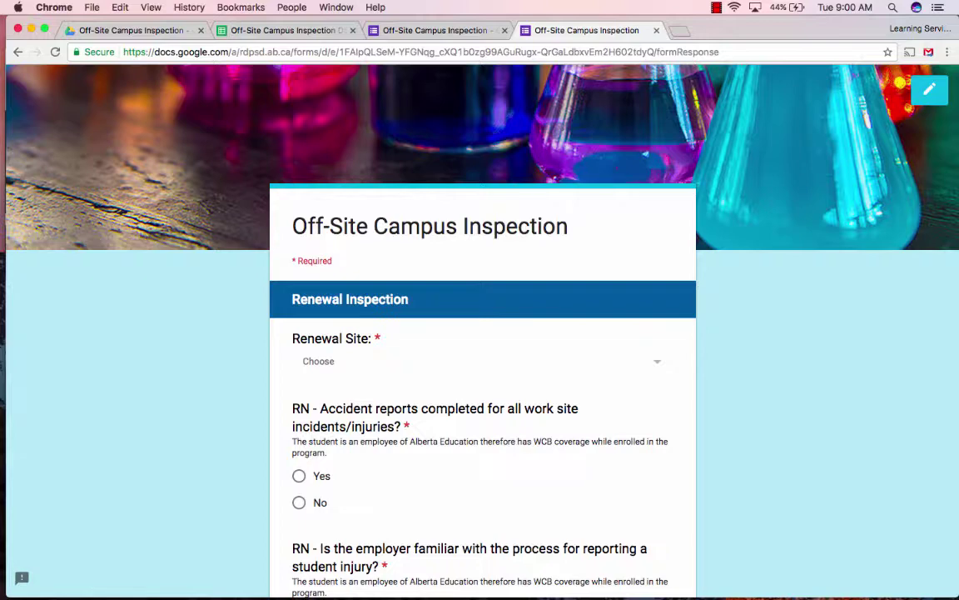
Look through the available Renewal Site choices, including the sites starting with W, without selecting one
left_click(483, 362)
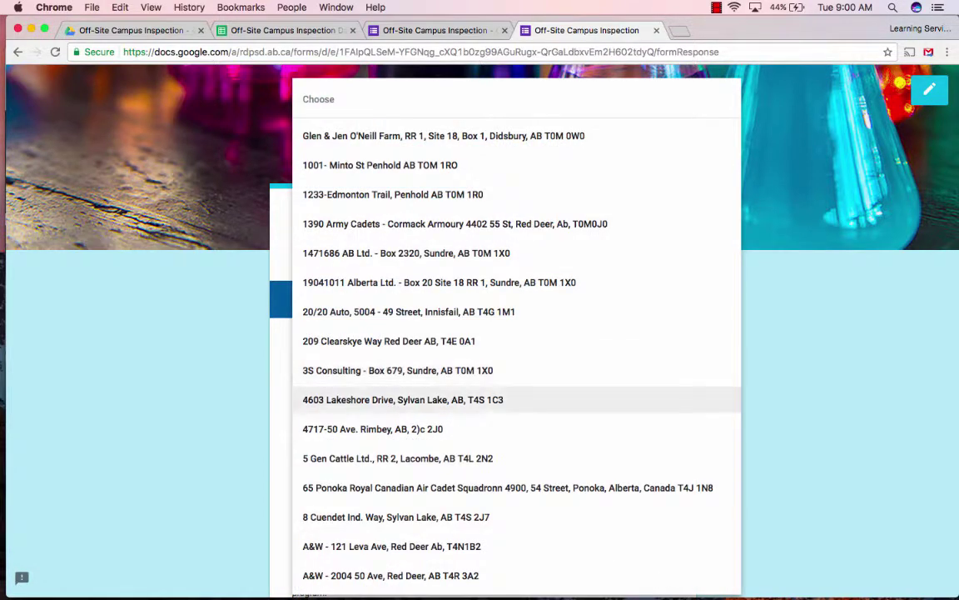
scroll(483, 395, "down", 4)
scroll(517, 334, "down", 20)
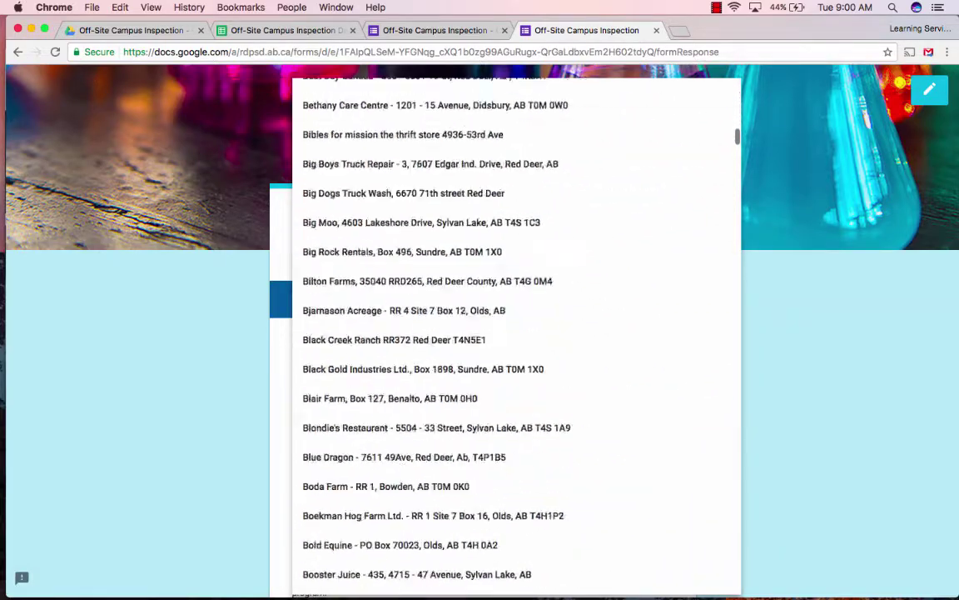
scroll(516, 333, "down", 12)
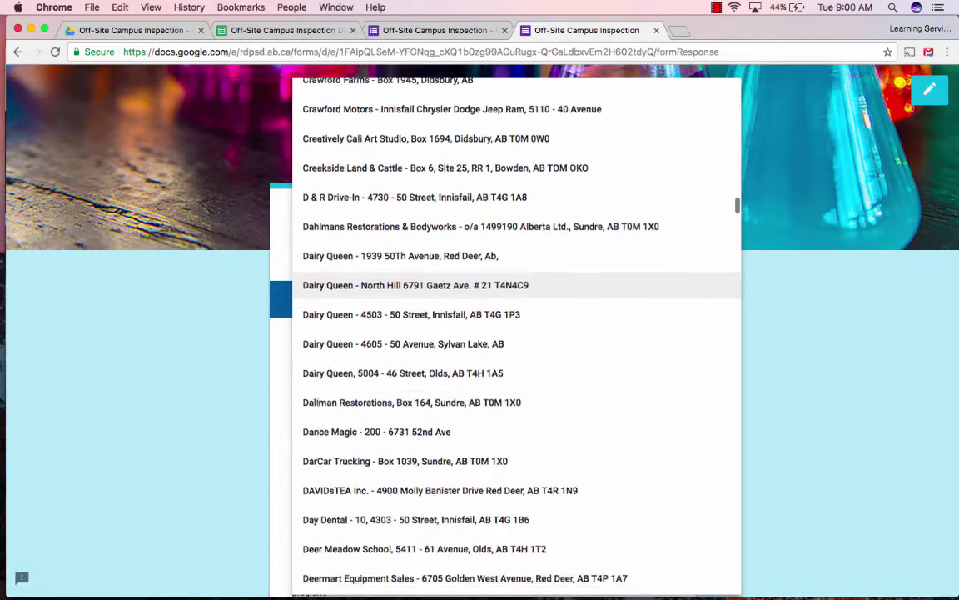
scroll(517, 333, "up", 14)
scroll(516, 333, "up", 12)
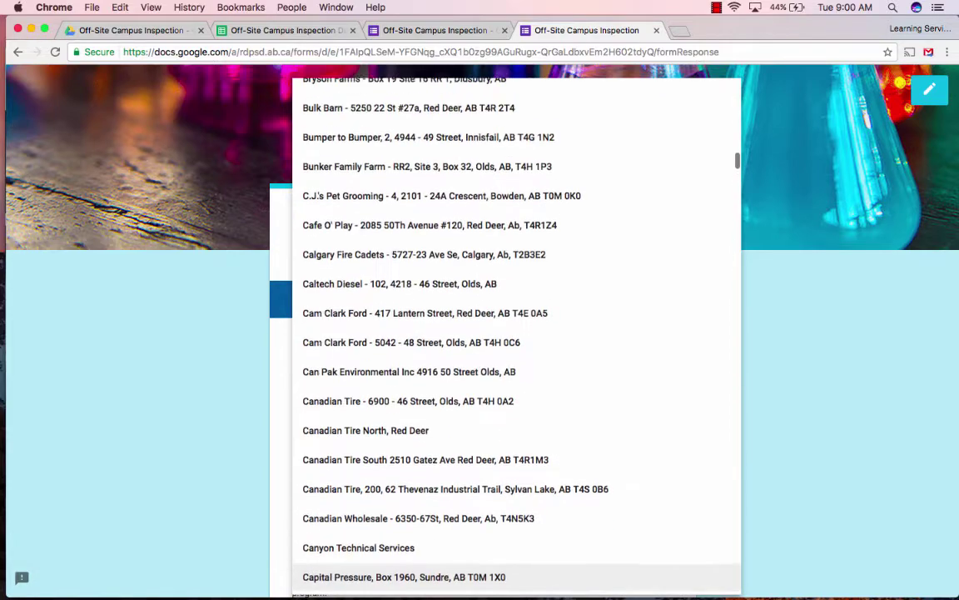
key("w")
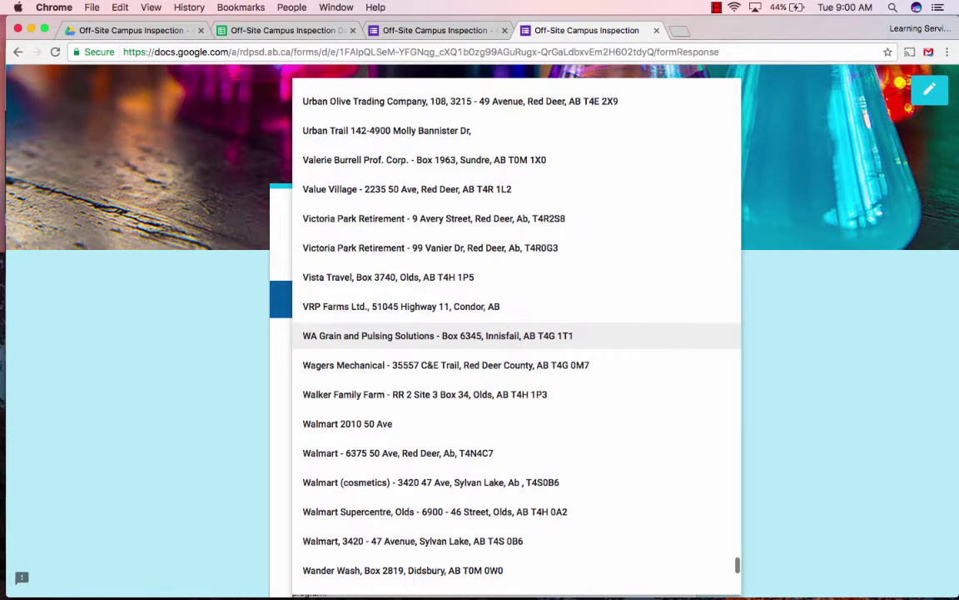
key("Up")
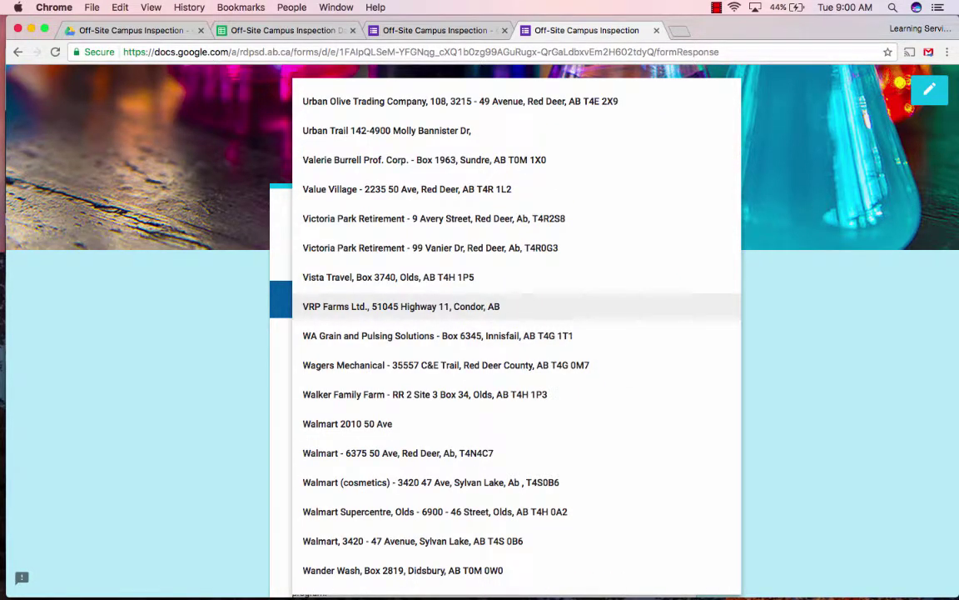
key("Escape")
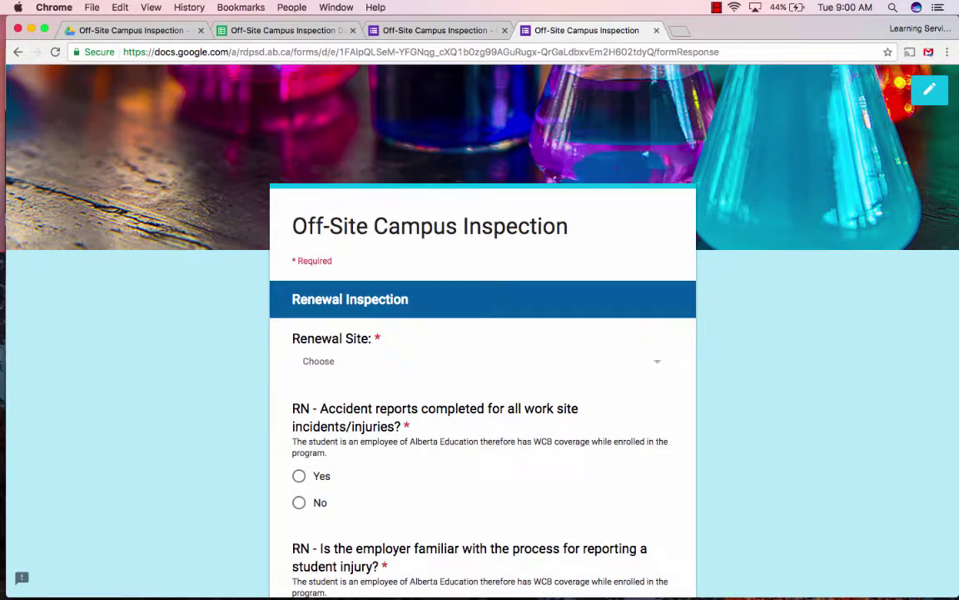
Choose 1471686 AB Ltd. as Renewal Site and answer Yes to the accident reports, injury reporting process and job hazards questions
left_click(479, 361)
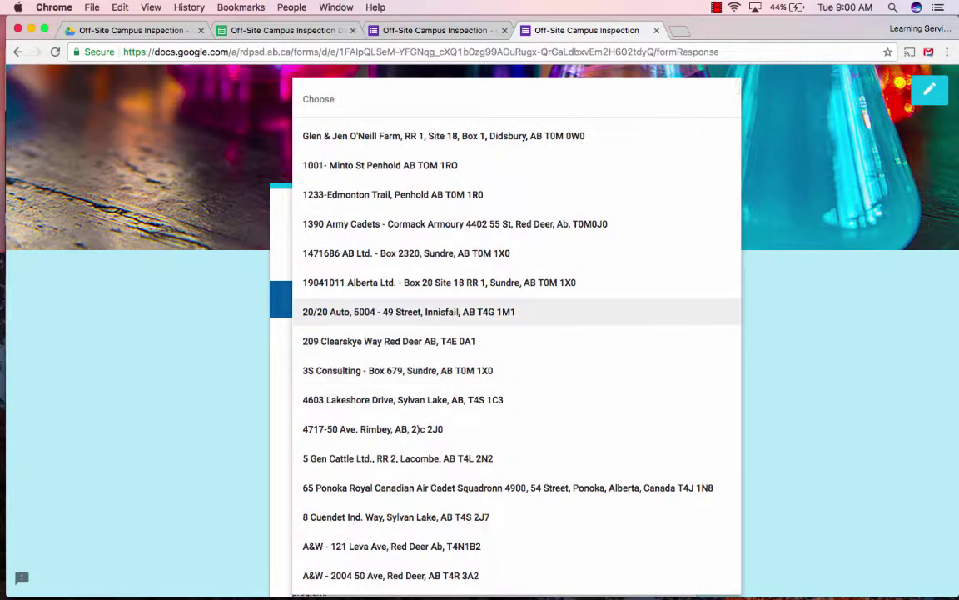
key("Return")
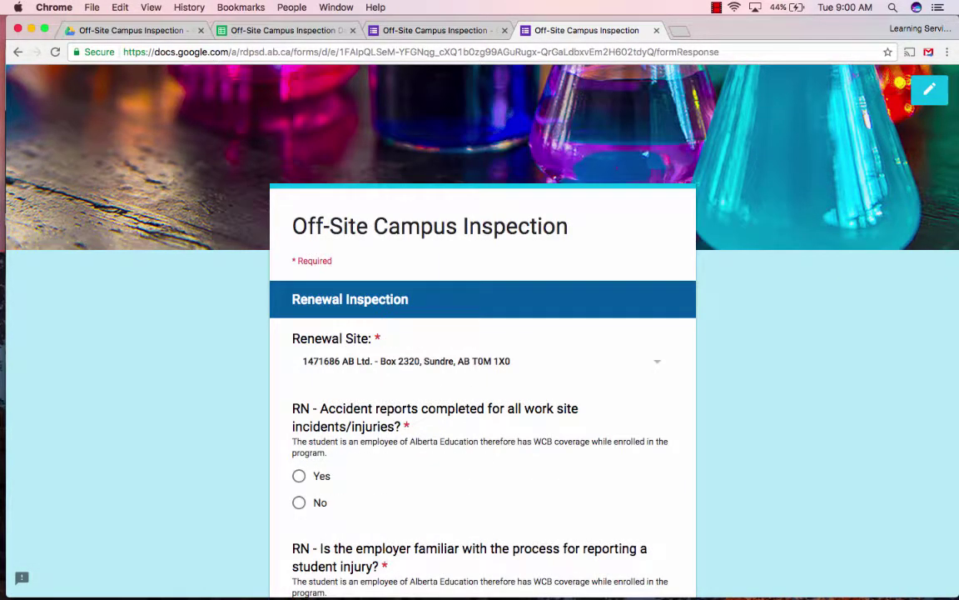
scroll(480, 333, "down", 3)
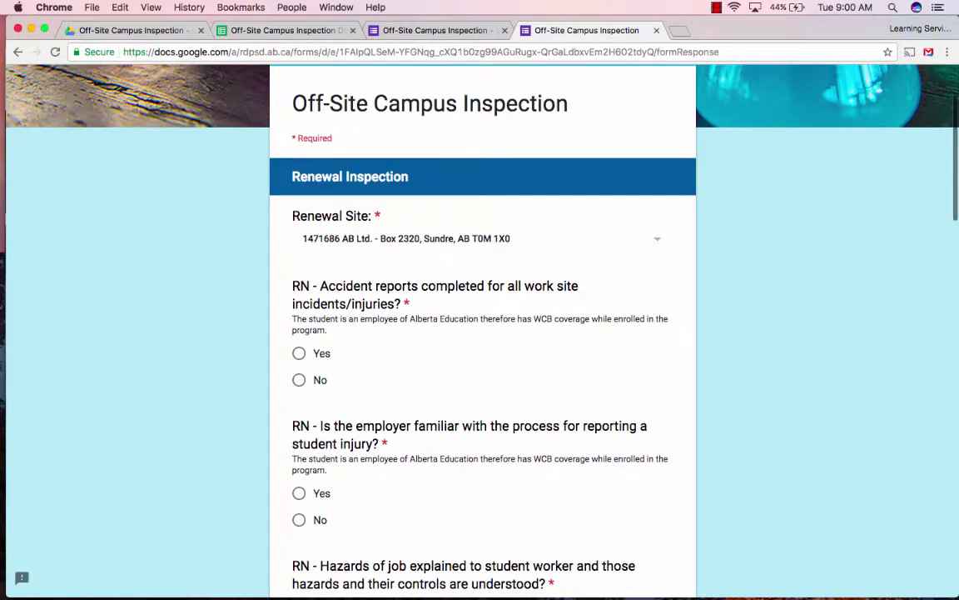
left_click(299, 354)
scroll(299, 353, "down", 3)
left_click(299, 357)
scroll(299, 357, "down", 2)
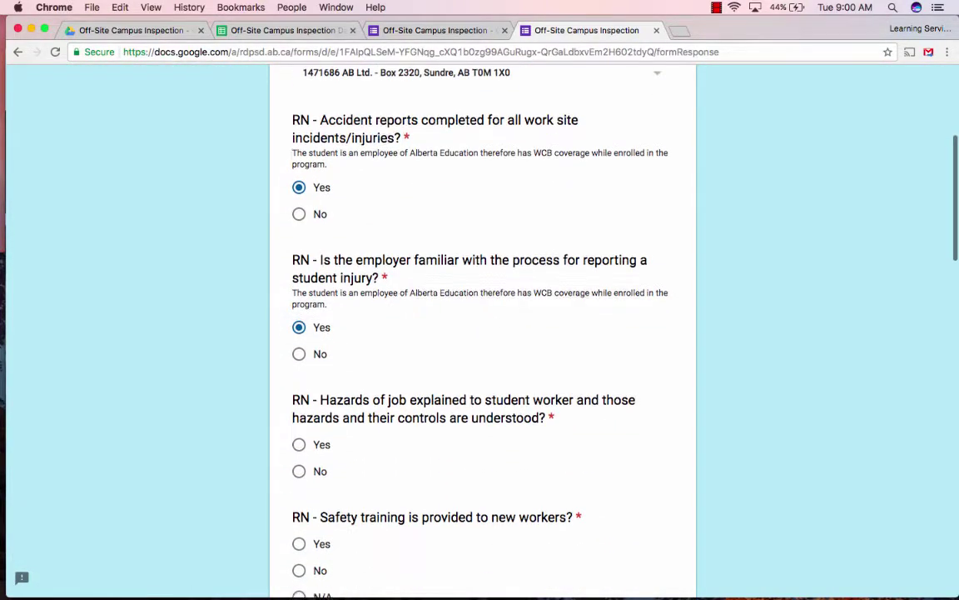
left_click(299, 345)
Answer Yes to the safety training and required PPE questions, and select Appropriate footwear, Hard Hat and Gloves as the PPE
scroll(299, 344, "down", 3)
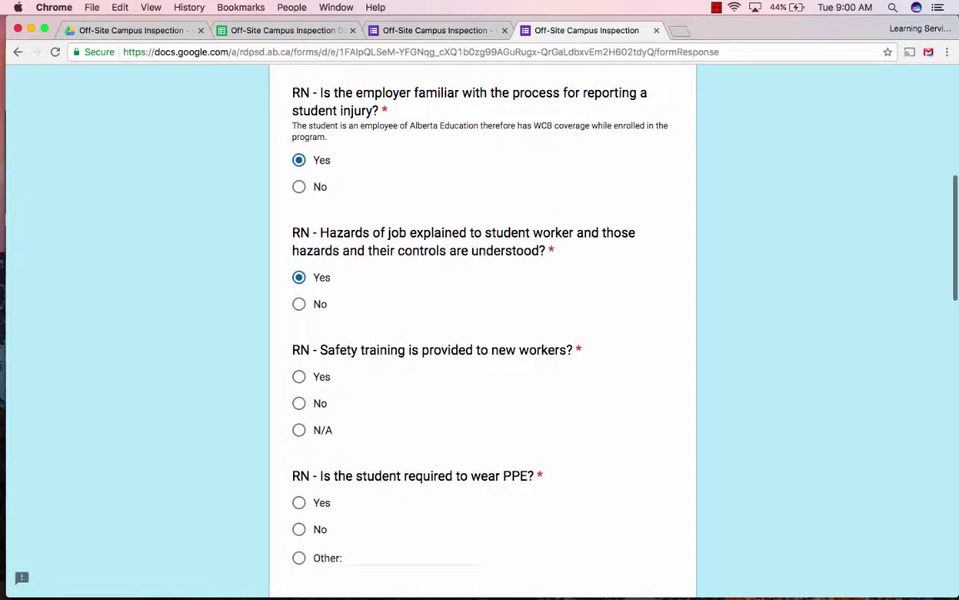
left_click(298, 377)
scroll(299, 377, "down", 3)
left_click(299, 360)
scroll(299, 360, "down", 3)
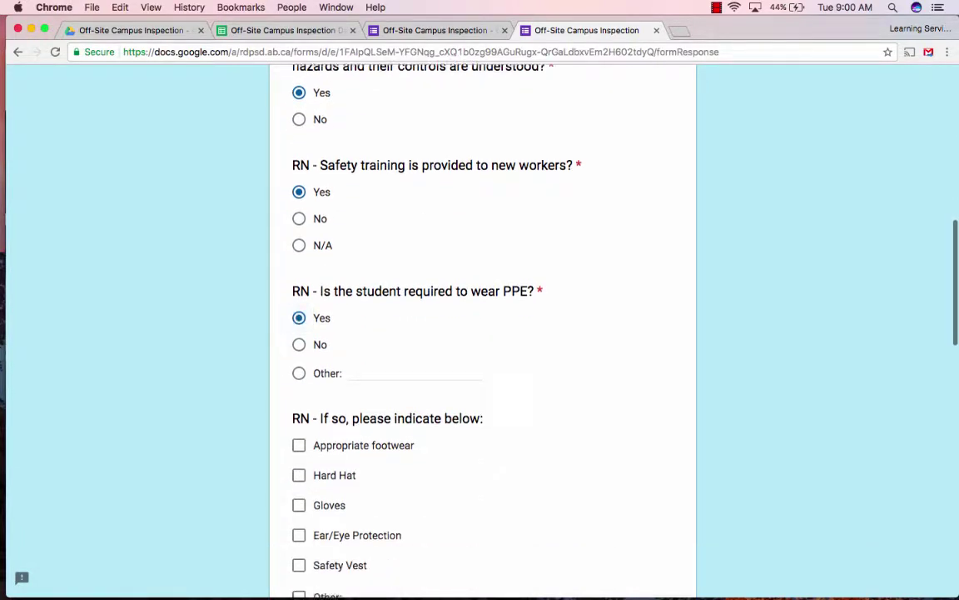
left_click(299, 371)
left_click(299, 401)
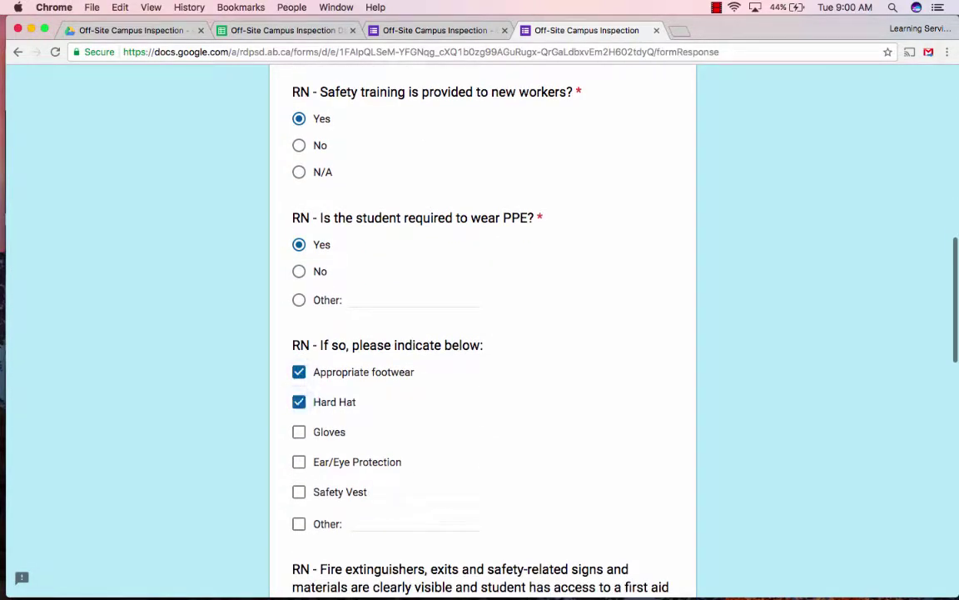
left_click(299, 432)
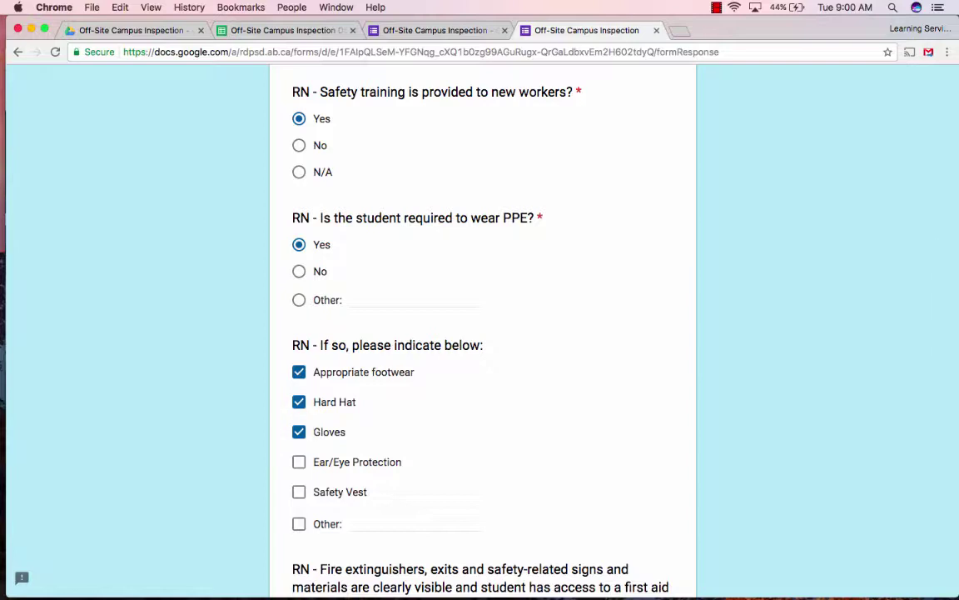
Review the remaining renewal questions down to the Employer/Supervisor interview question, leaving them unanswered
scroll(483, 334, "down", 9)
scroll(483, 333, "up", 8)
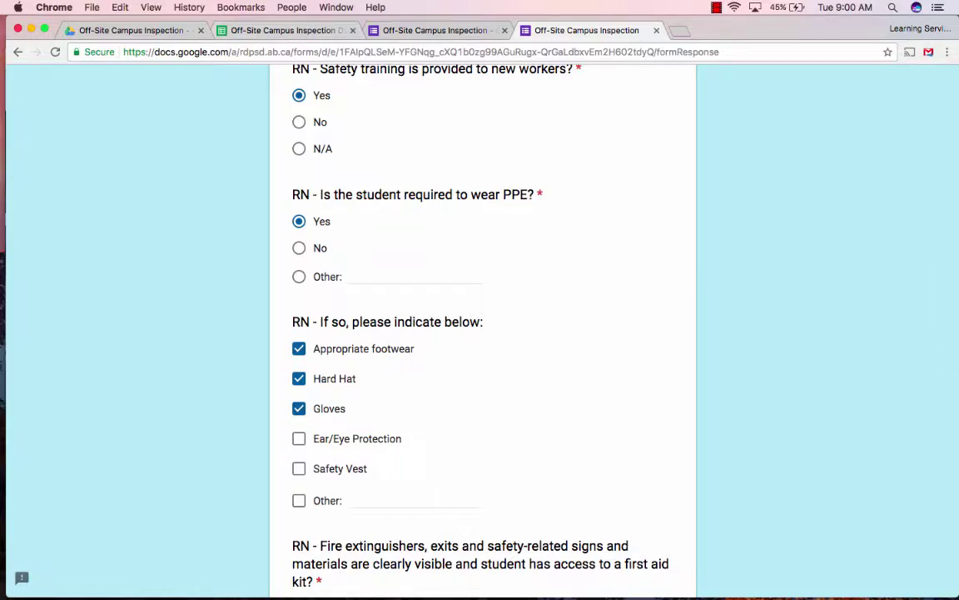
scroll(483, 333, "down", 15)
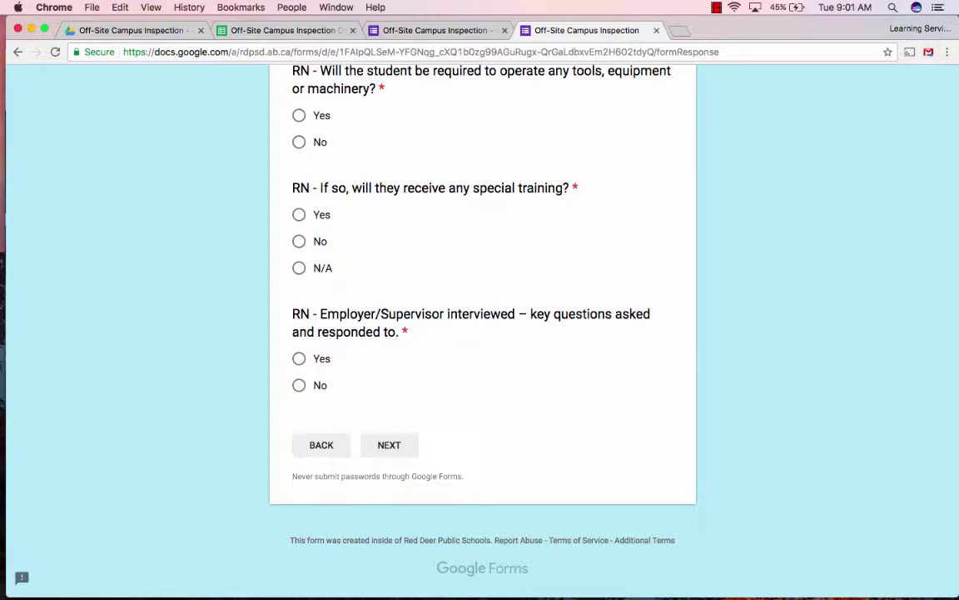
scroll(482, 334, "up", 10)
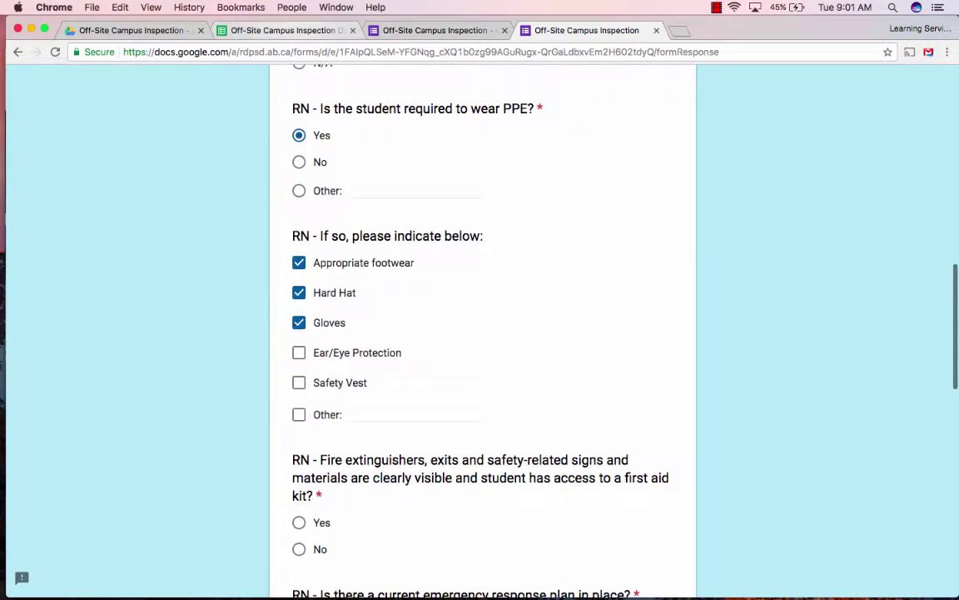
Examine the submitted responses on the Inspections sheet and the inspector lists on the Inspectors sheet of the Off-Site Campus Inspection Database
left_click(286, 31)
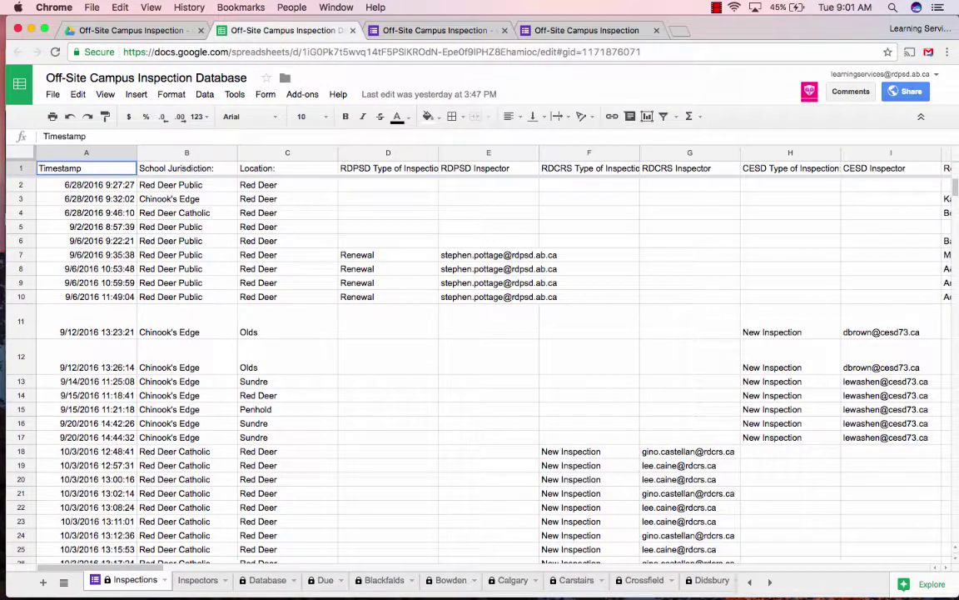
scroll(482, 358, "down", 1)
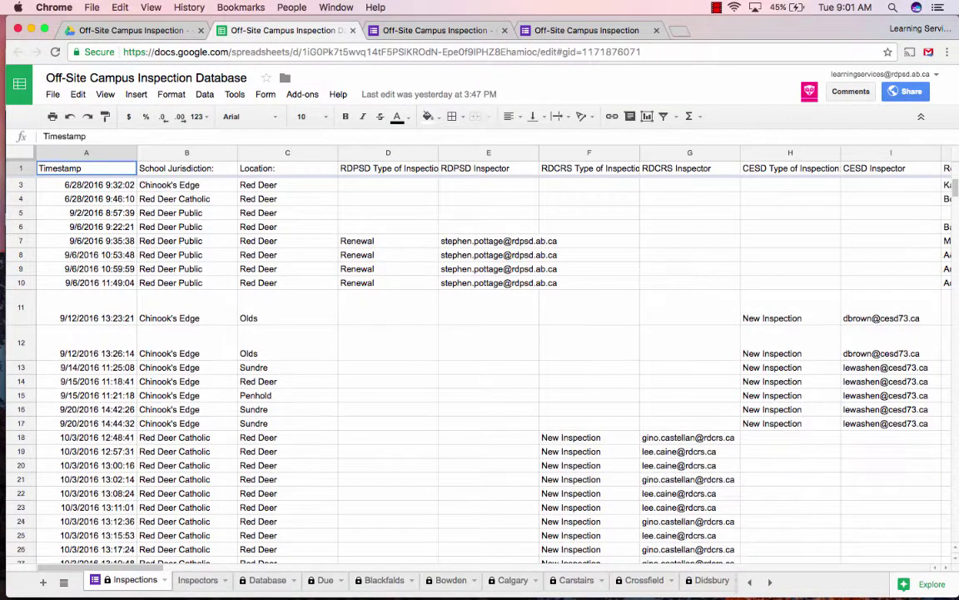
scroll(482, 359, "up", 1)
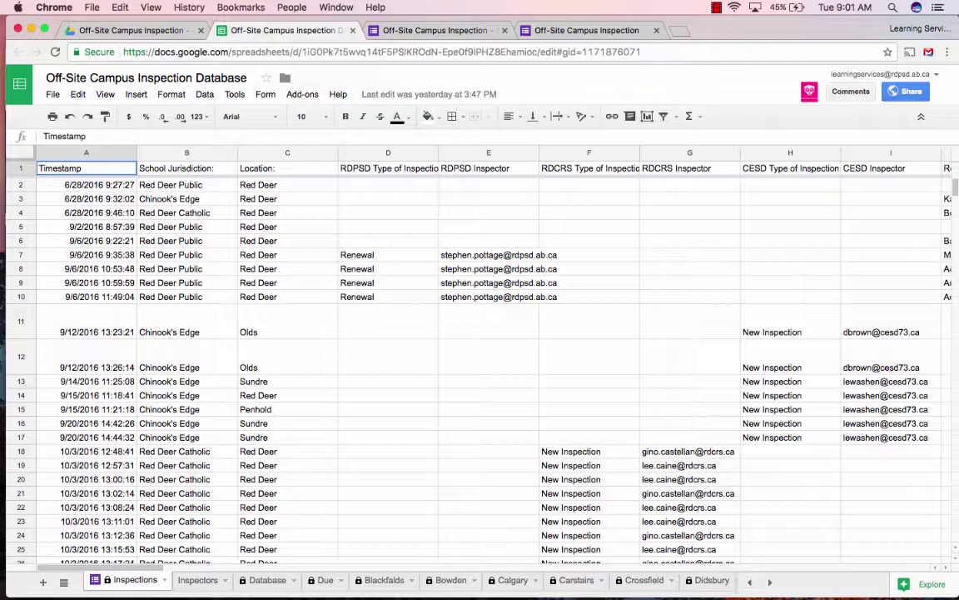
left_click(198, 580)
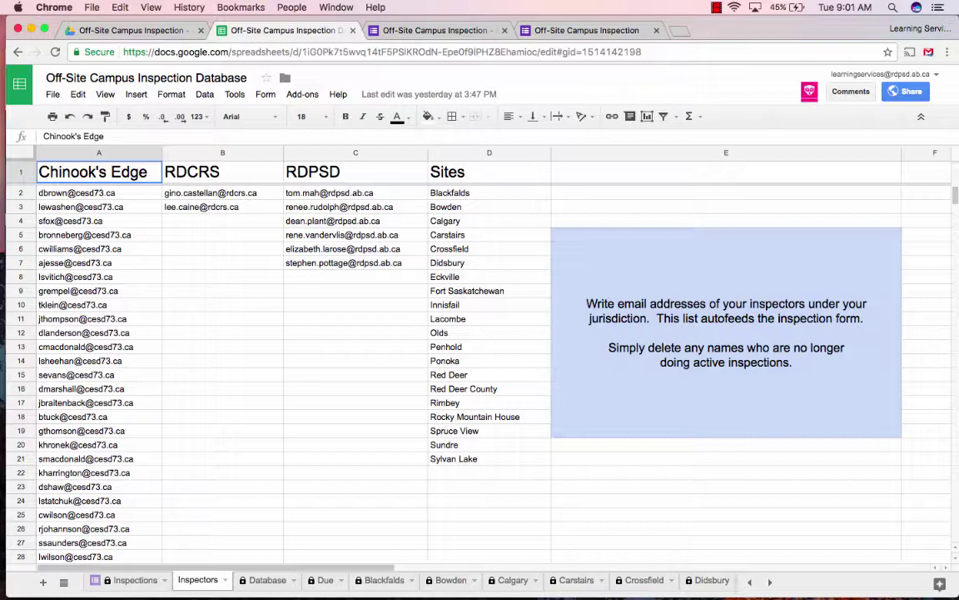
Check the add-ons in the Off-Site Campus Inspection form editor and select the first empty cell under Sites on the Inspectors sheet
left_click(433, 30)
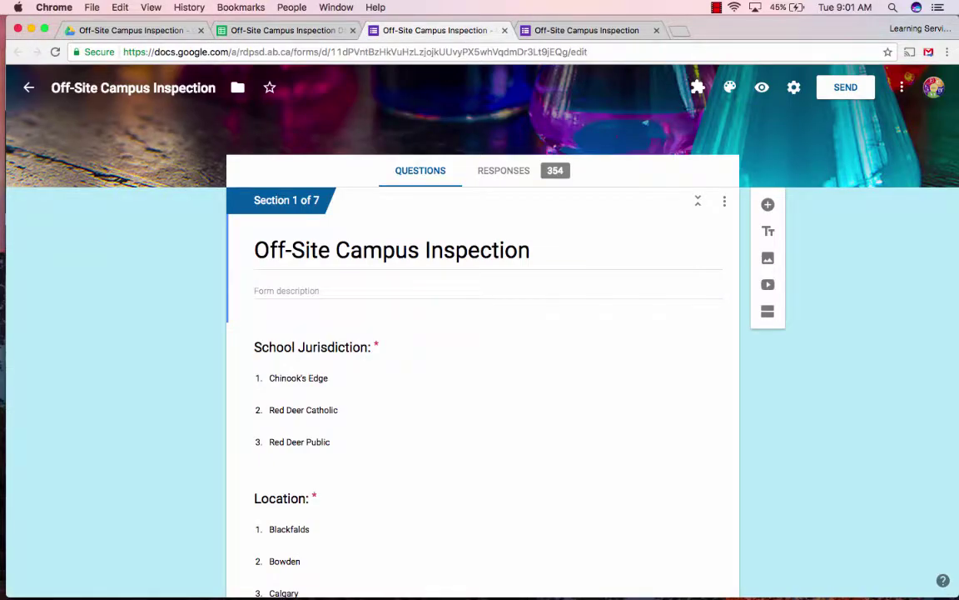
left_click(698, 86)
left_click(287, 30)
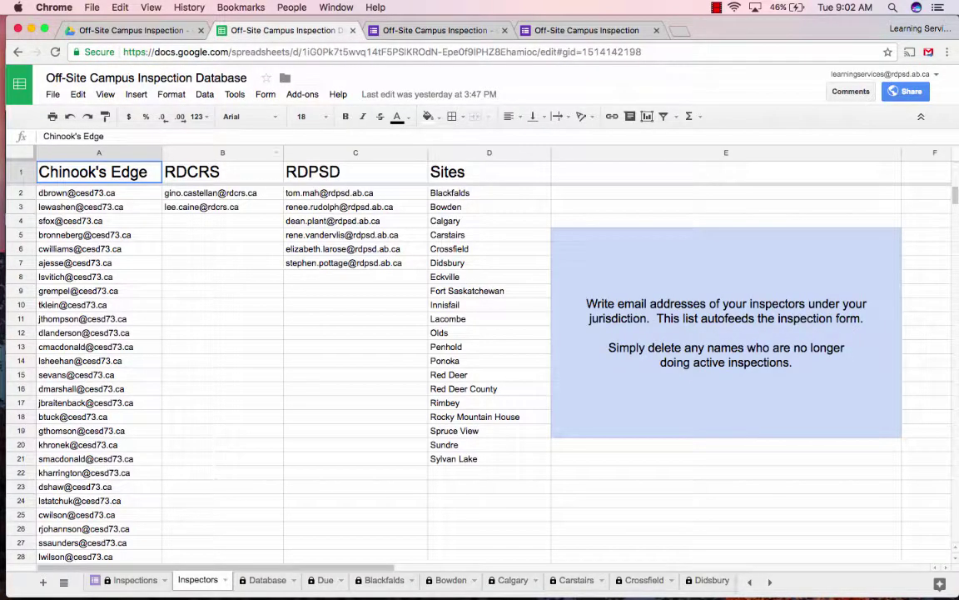
left_click(489, 472)
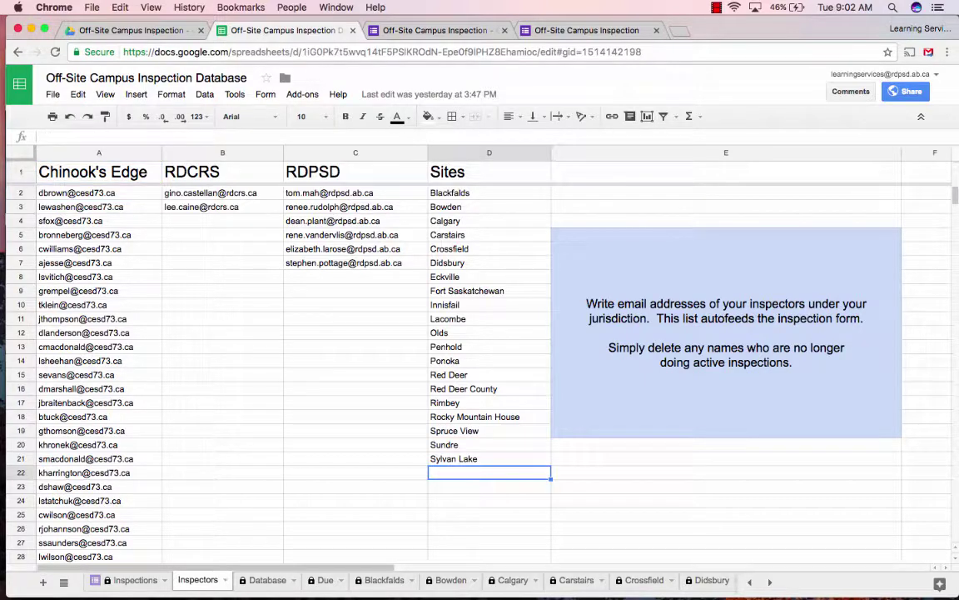
Review the Location choices from Blackfalds to Sylvan Lake in the Off-Site Campus Inspection form editor
key("ctrl+Tab")
scroll(483, 350, "down", 5)
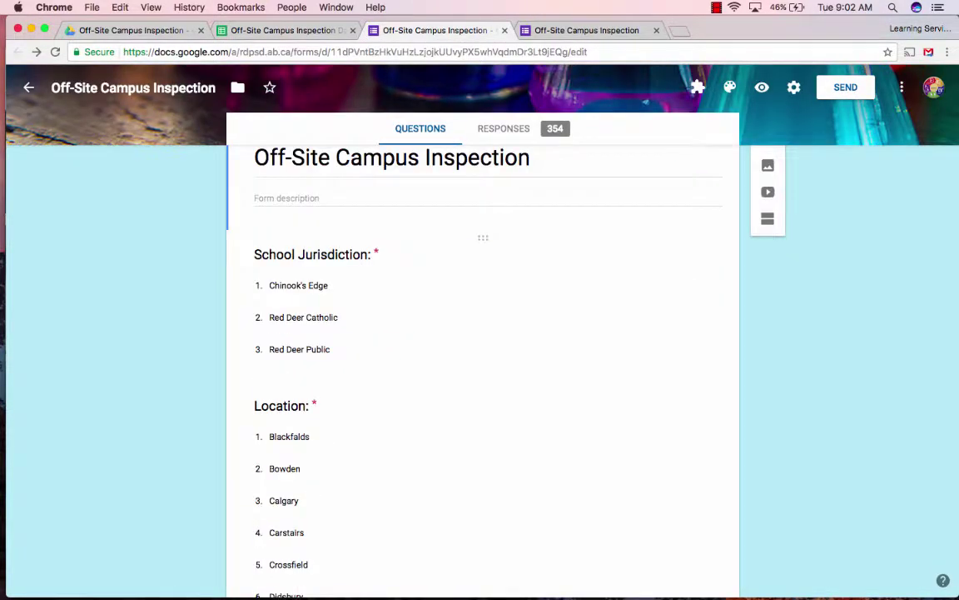
scroll(333, 283, "down", 2)
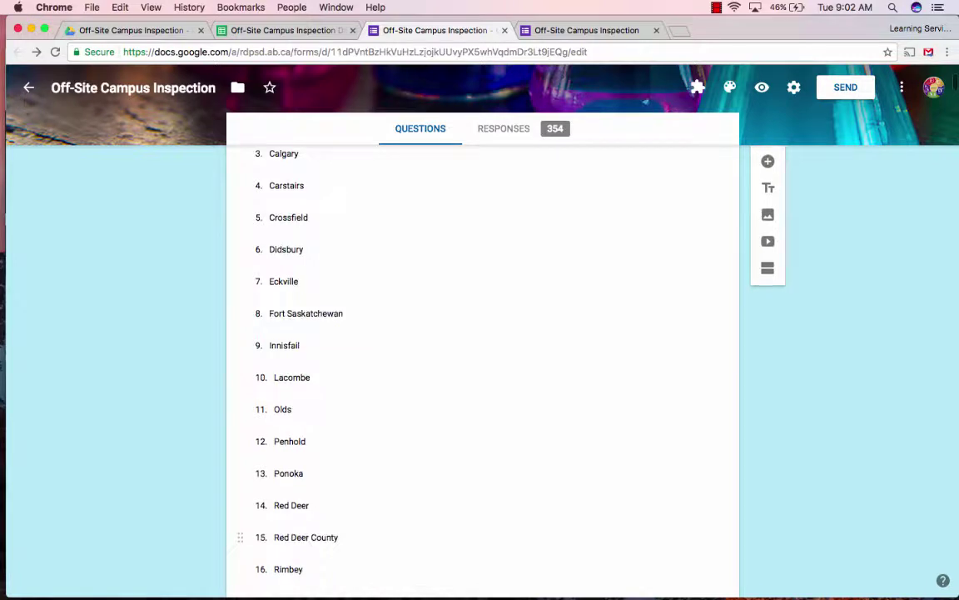
scroll(333, 461, "down", 3)
scroll(333, 500, "down", 1)
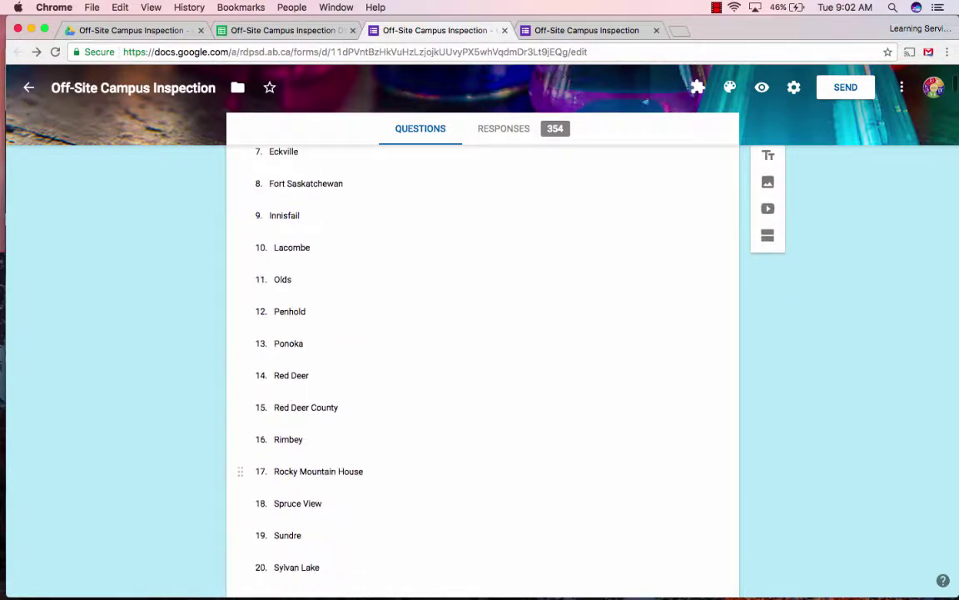
scroll(334, 499, "up", 10)
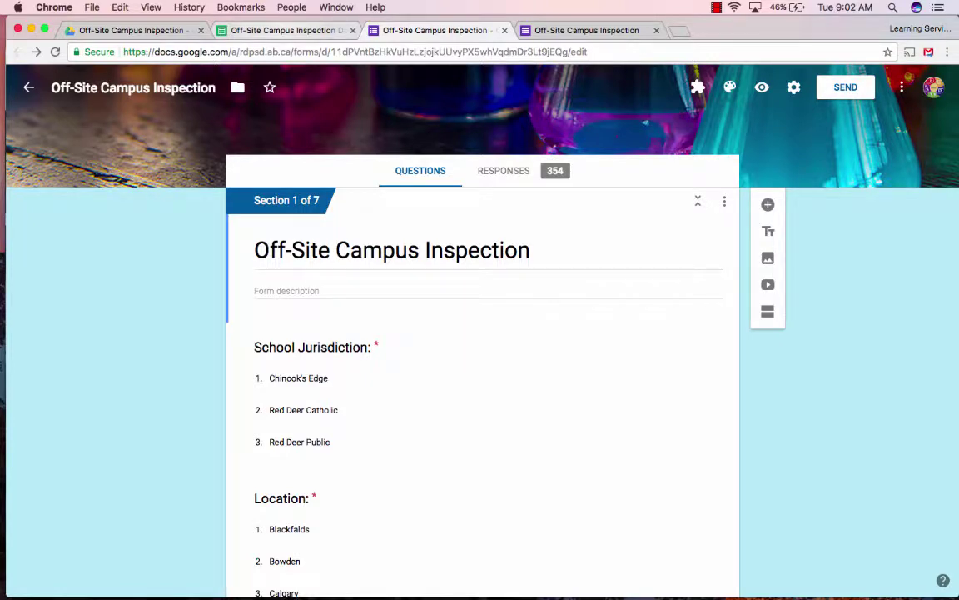
Compare the company name, last inspection date and location columns on the Database sheet with the responses on the Inspections sheet
left_click(287, 31)
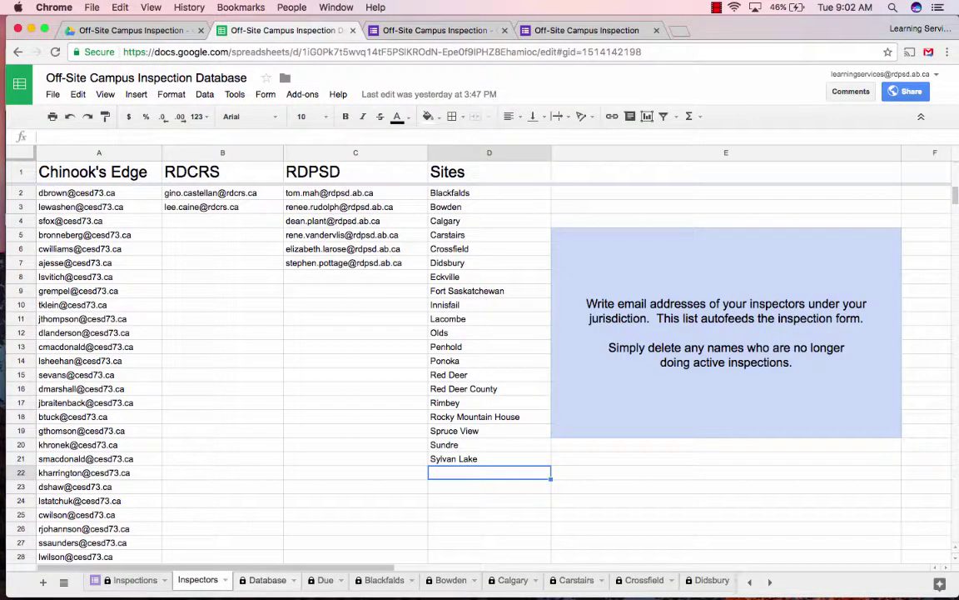
left_click(268, 580)
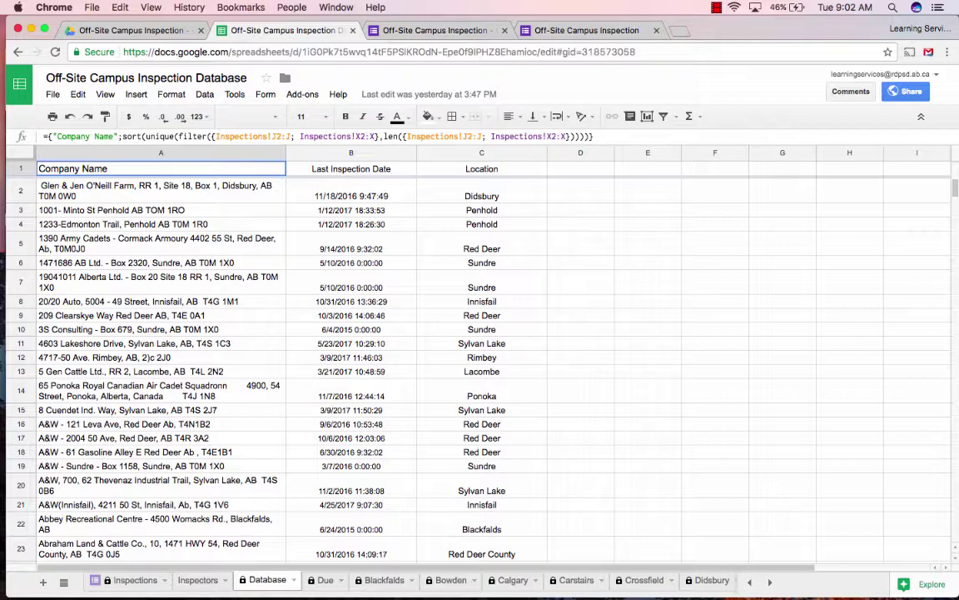
left_click(135, 580)
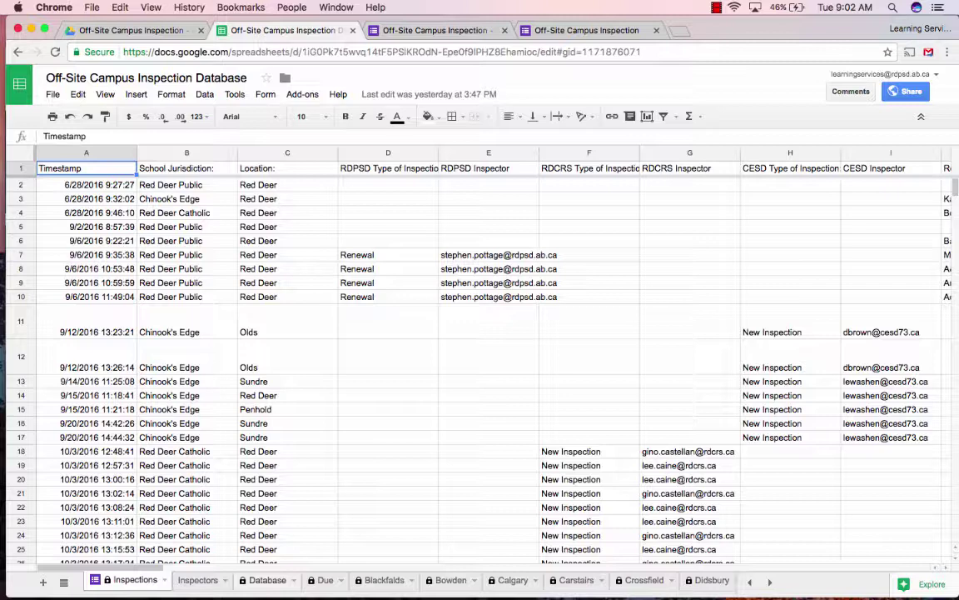
left_click(268, 581)
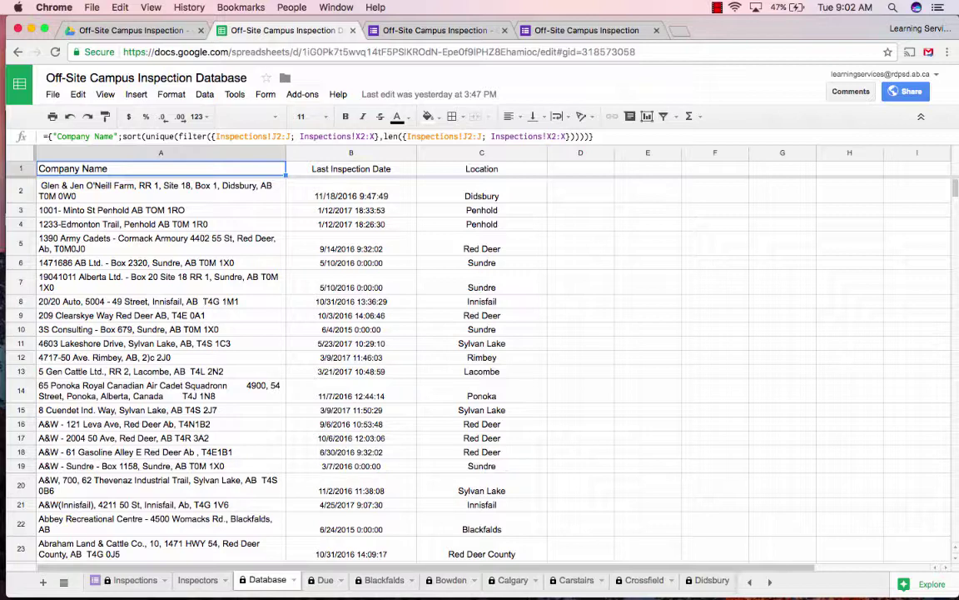
left_click(135, 581)
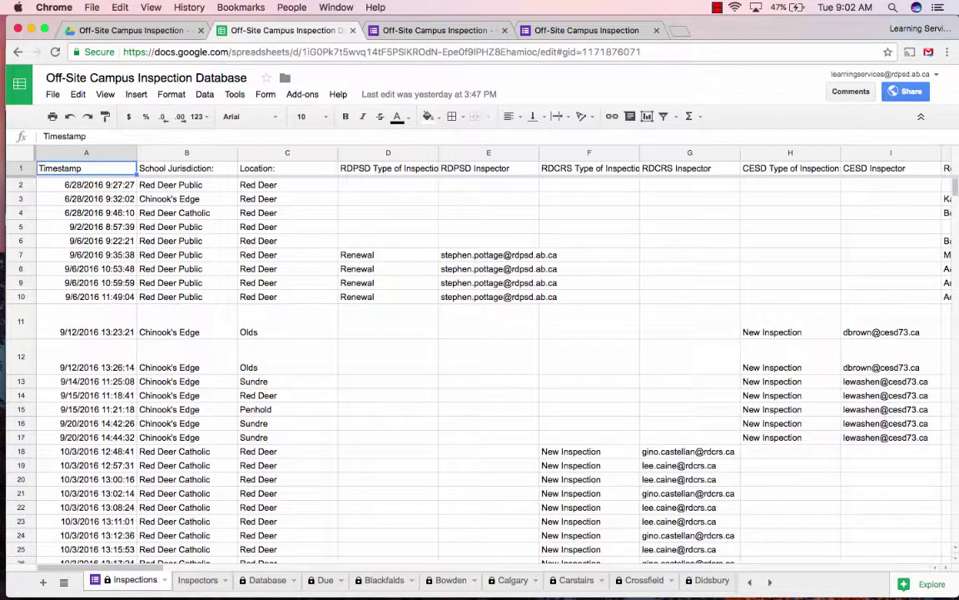
left_click(268, 581)
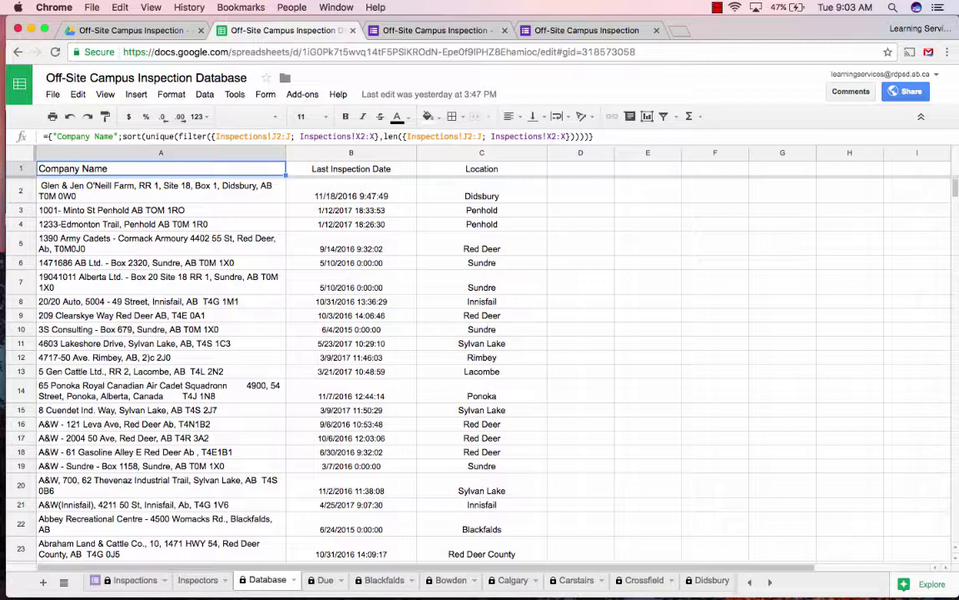
Open the Due sheet and examine its Company Name, Last Inspection Date and Location columns
left_click(325, 580)
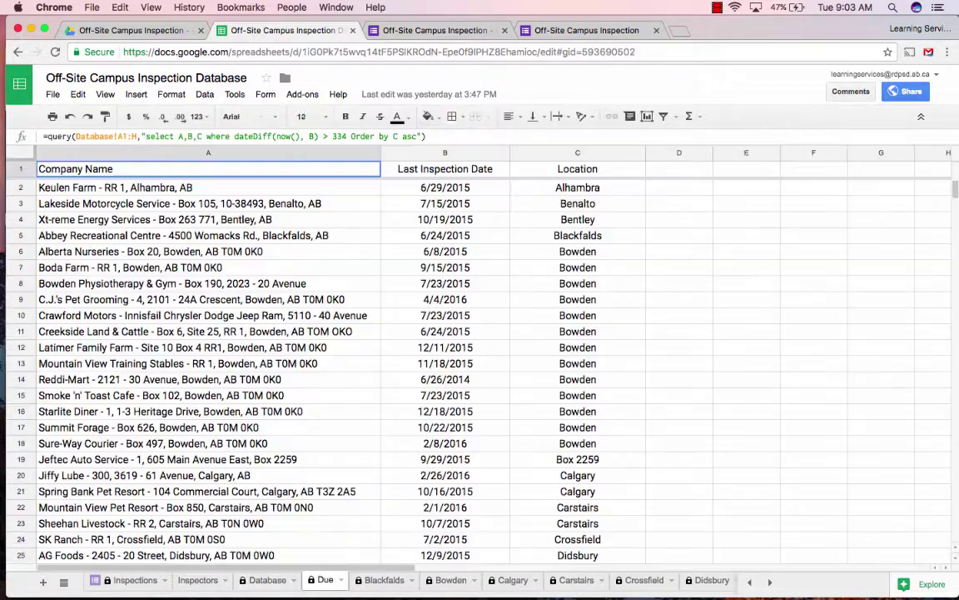
scroll(480, 358, "down", 3)
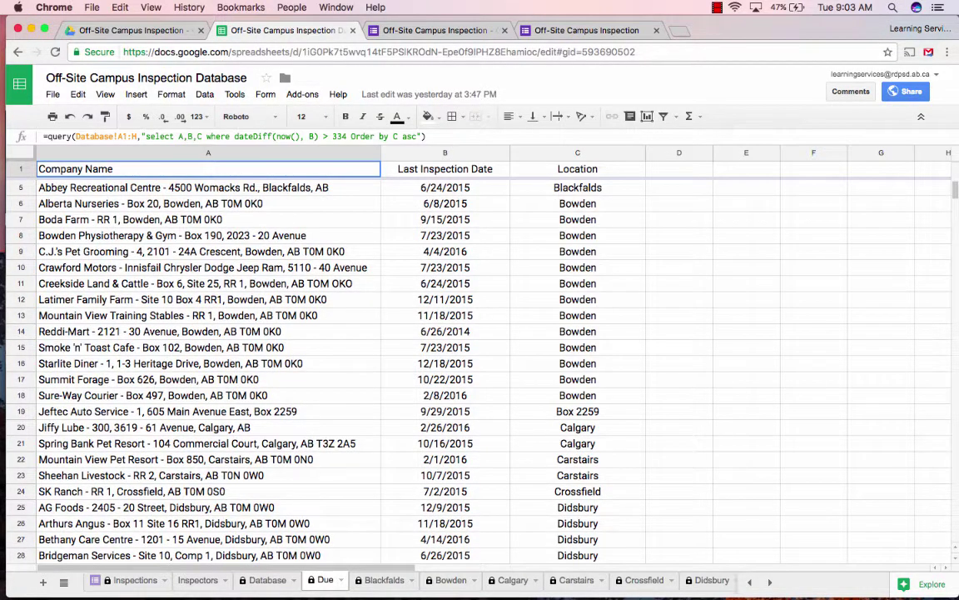
scroll(480, 358, "up", 3)
scroll(480, 358, "right", 5)
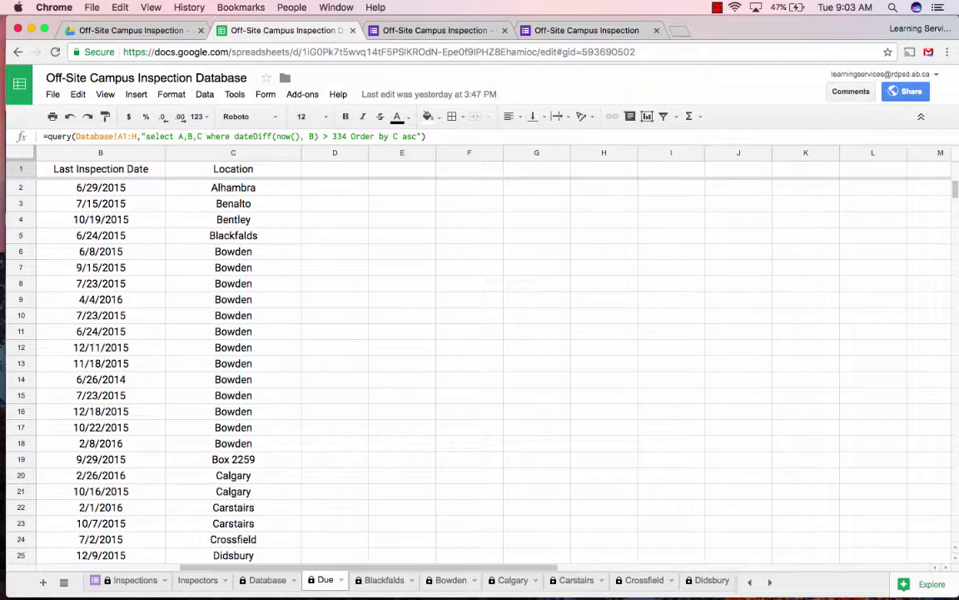
scroll(479, 350, "left", 3)
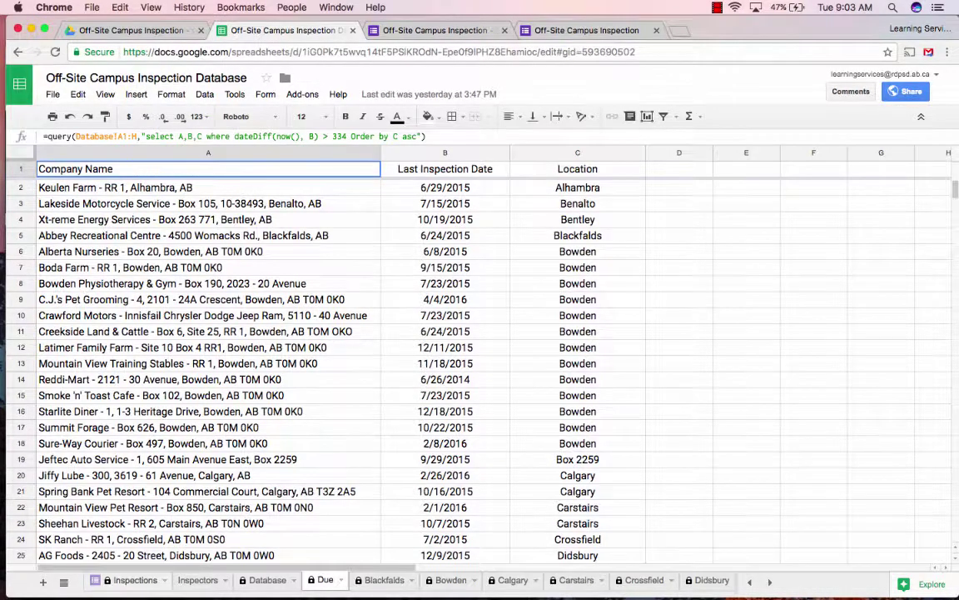
Check the Inspections sheet against the Due sheet and read through the companies due for inspection down to those in Olds
left_click(130, 579)
left_click(323, 579)
scroll(480, 366, "down", 20)
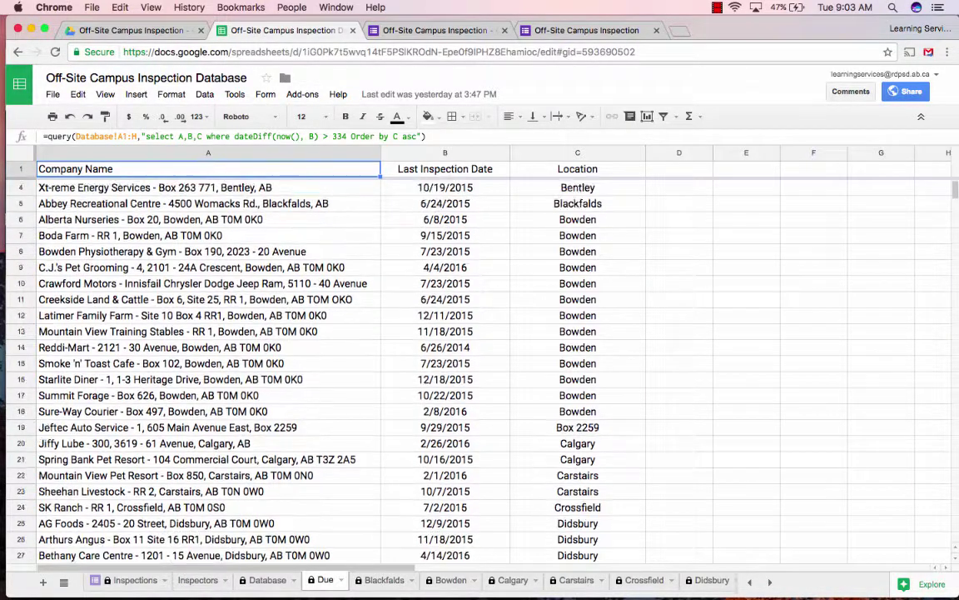
scroll(480, 366, "up", 20)
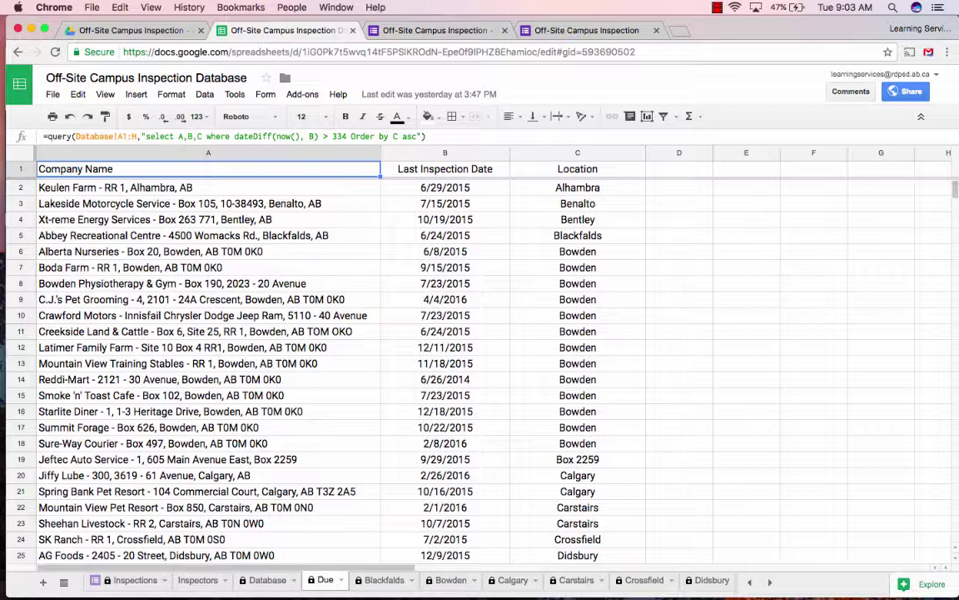
scroll(480, 366, "down", 1)
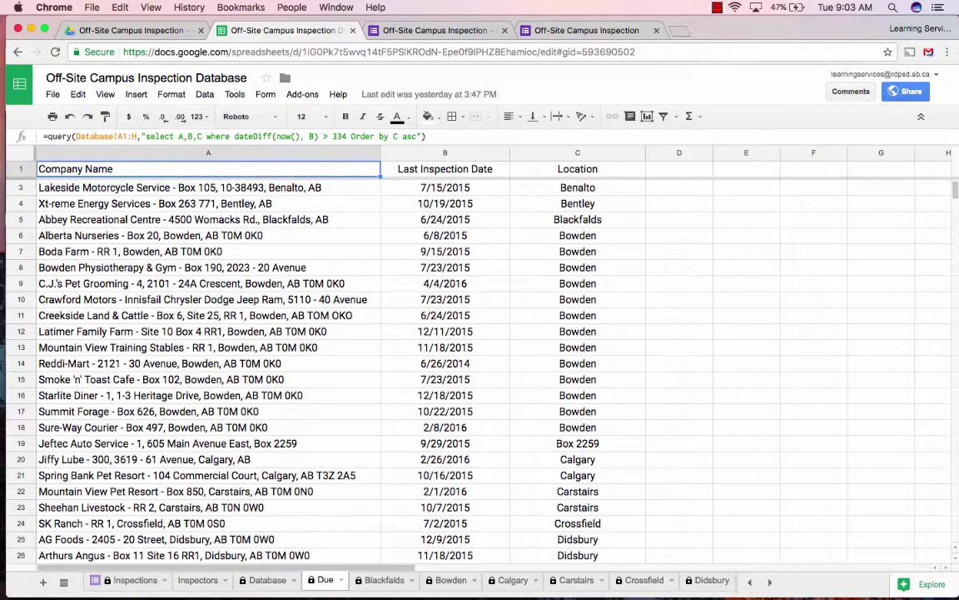
scroll(479, 367, "down", 1)
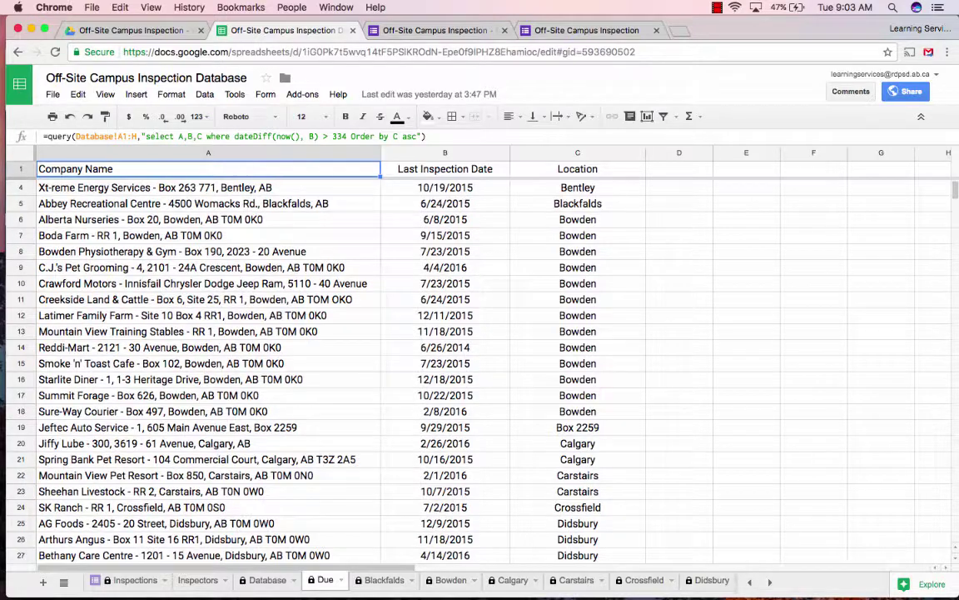
scroll(479, 367, "down", 1)
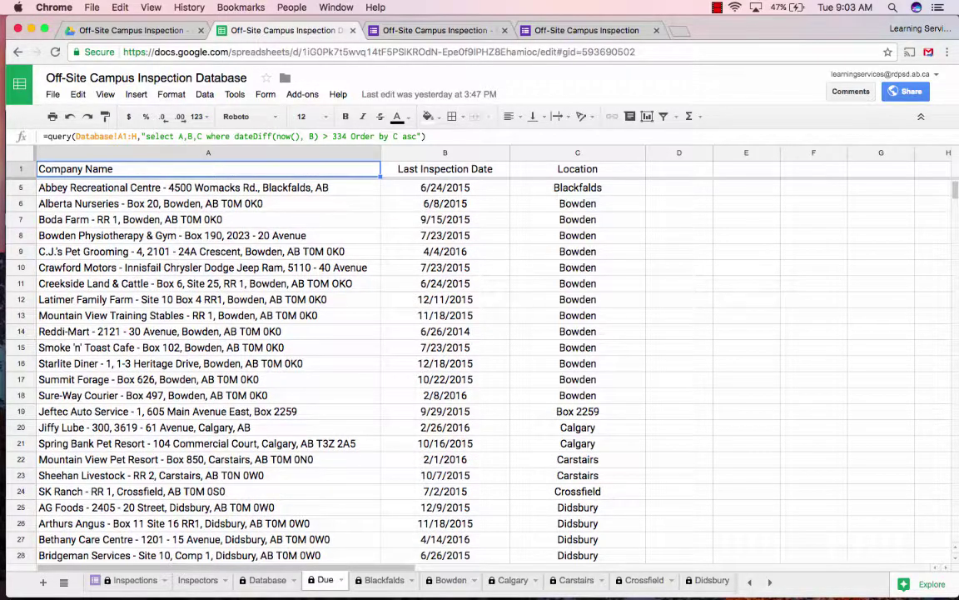
scroll(480, 366, "down", 20)
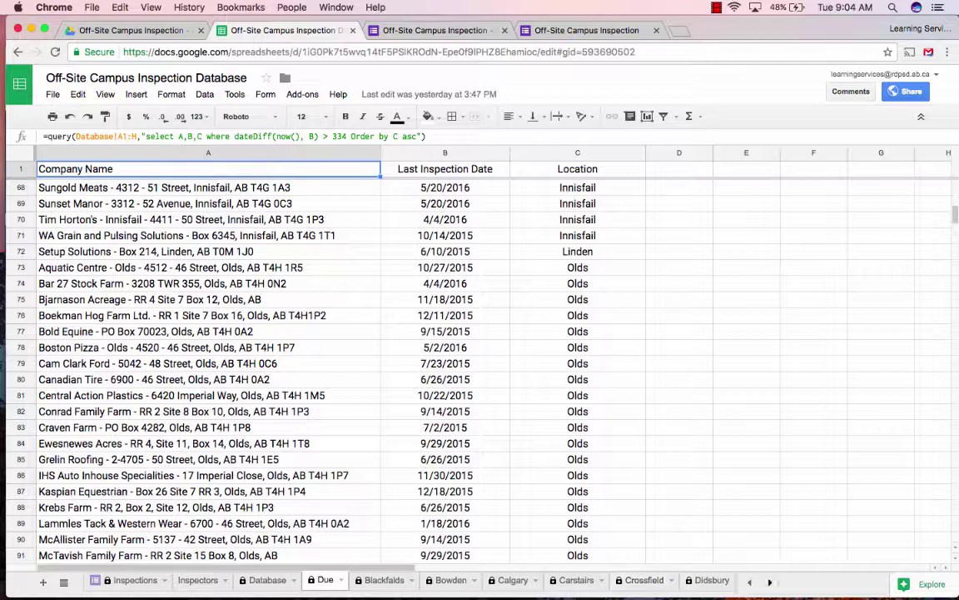
Examine the company list and last inspection dates on the Olds sheet and look over the remaining location sheets
scroll(416, 580, "right", 5)
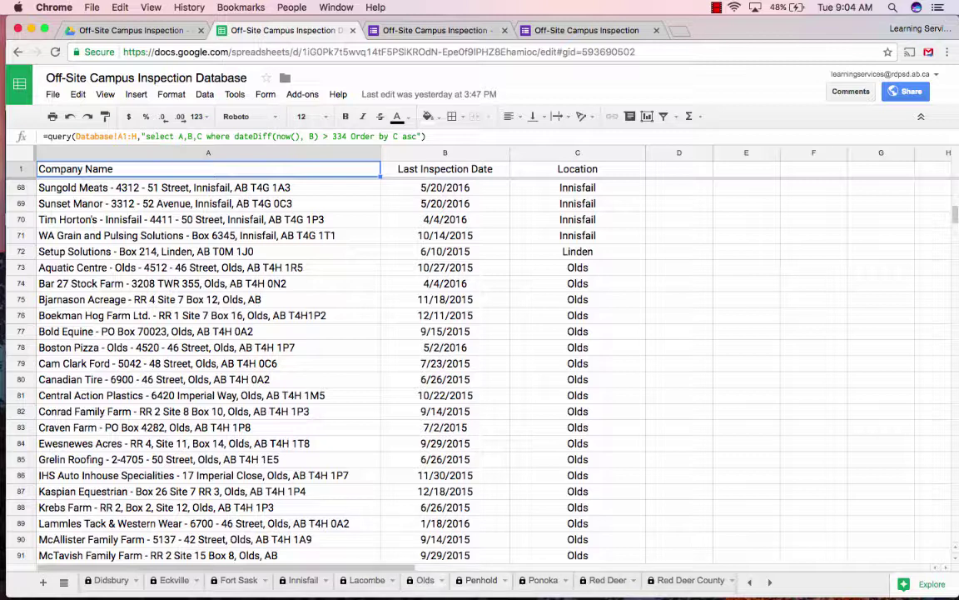
left_click(424, 580)
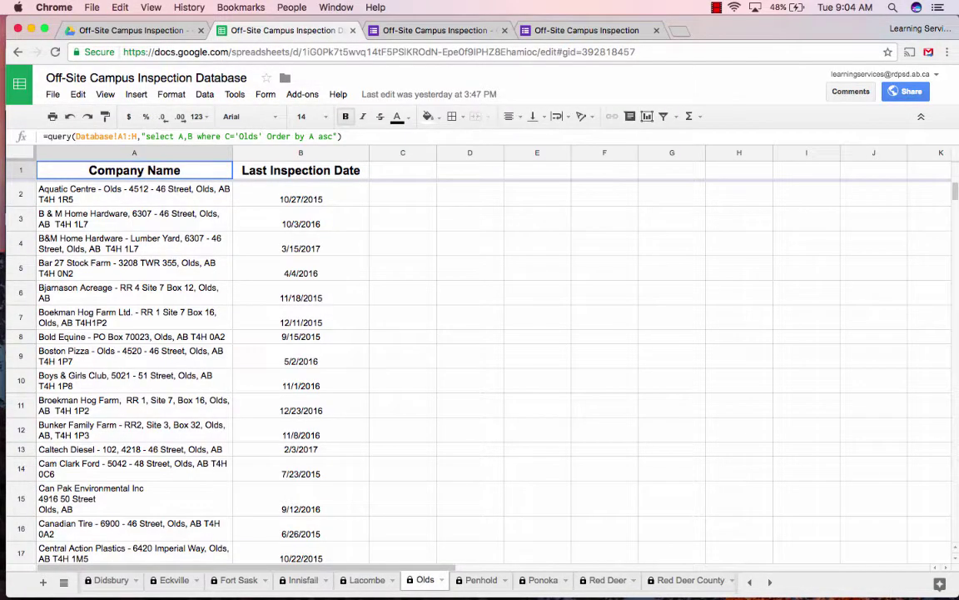
scroll(480, 358, "down", 5)
scroll(479, 358, "up", 5)
scroll(400, 579, "right", 5)
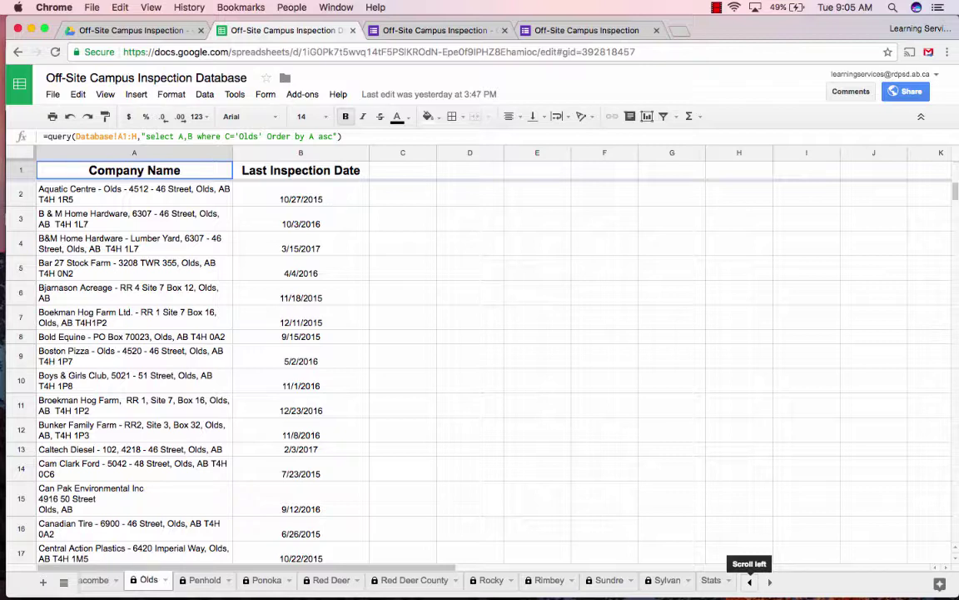
left_click(749, 581)
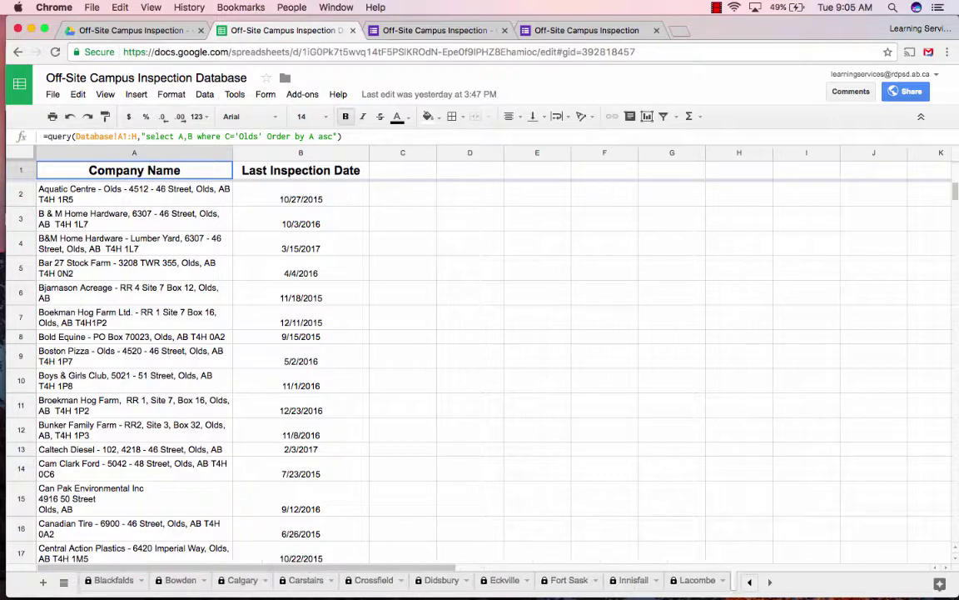
left_click(750, 581)
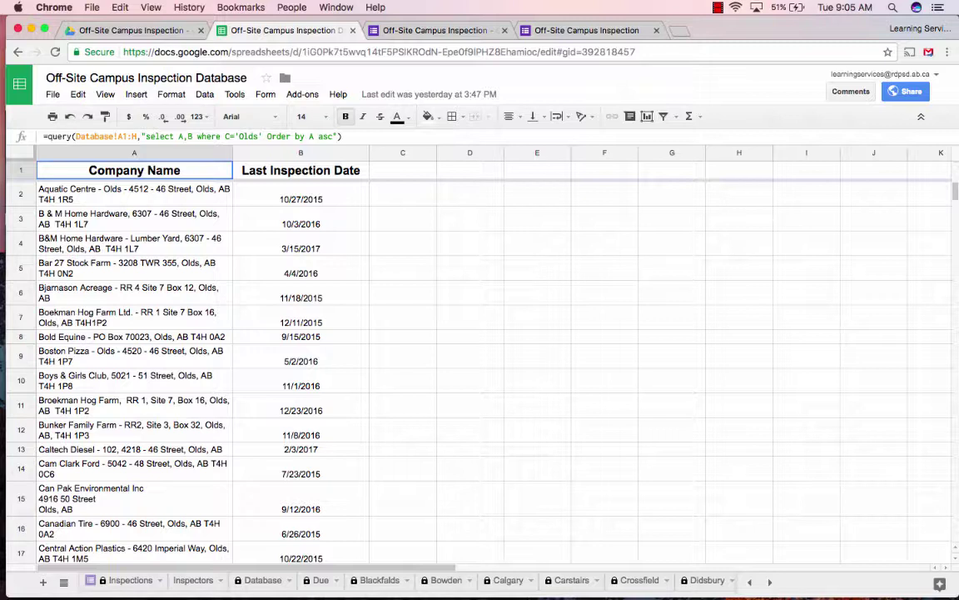
Open the formMule email merge setup and proceed to the email template and send condition settings
left_click(265, 94)
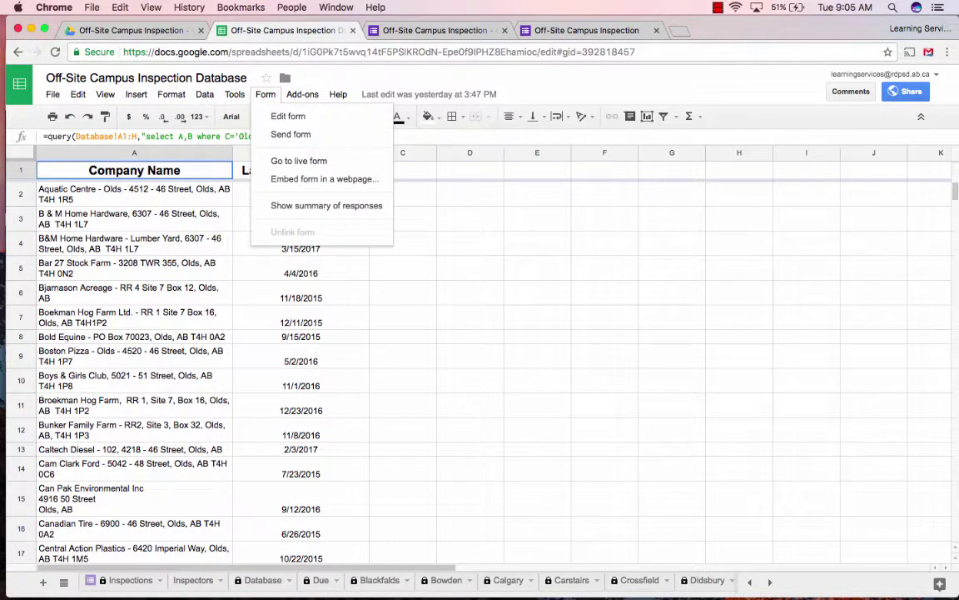
mouse_move(302, 94)
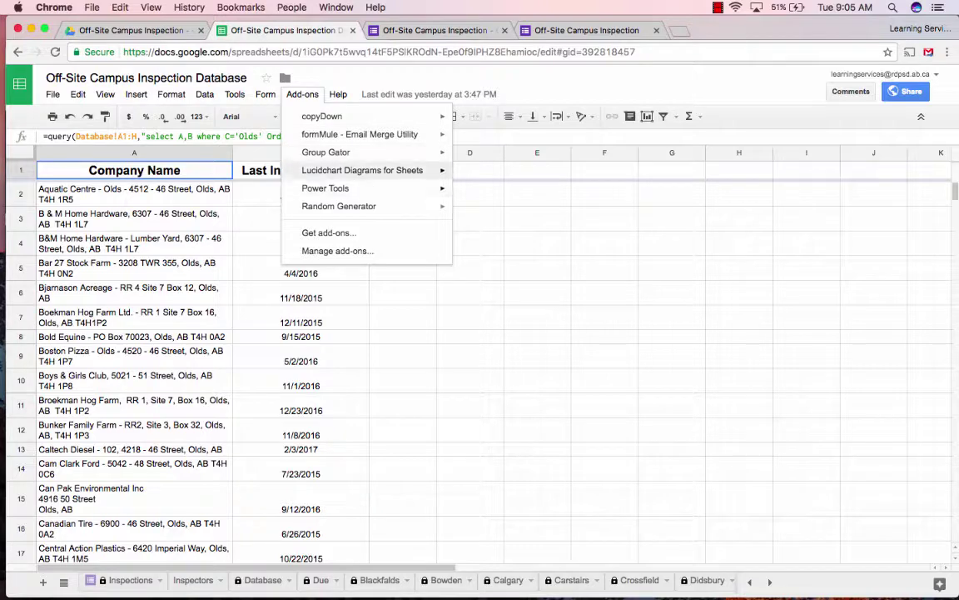
mouse_move(360, 134)
left_click(484, 140)
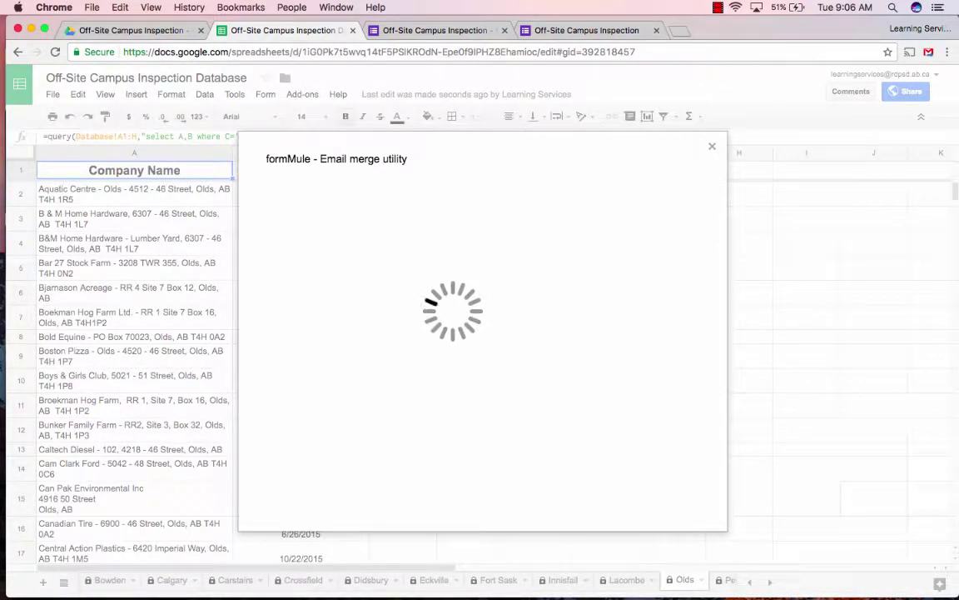
left_click(280, 374)
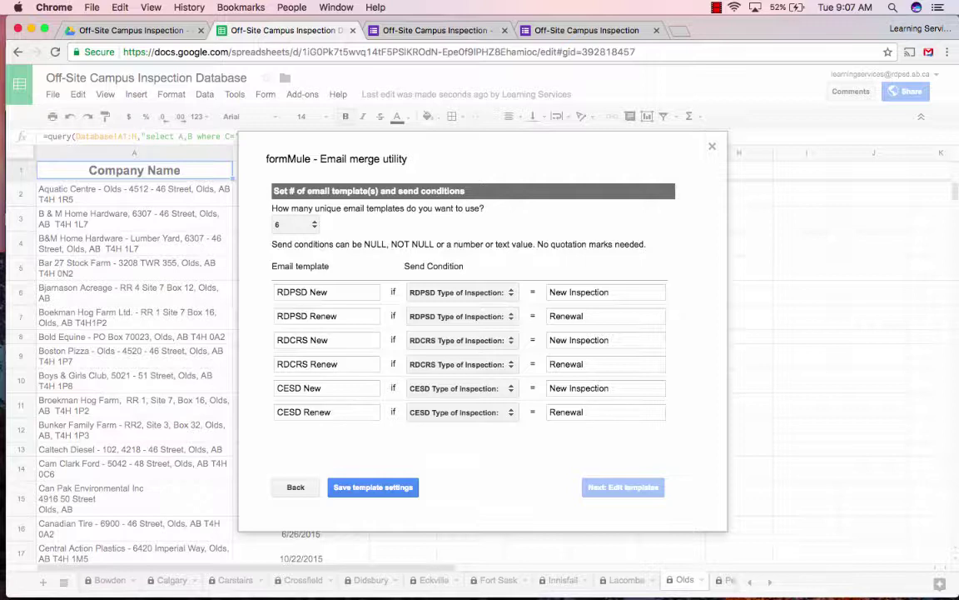
Save the formMule template settings and open the RDPSD New email template to review its recipients, subject and body
left_click(373, 488)
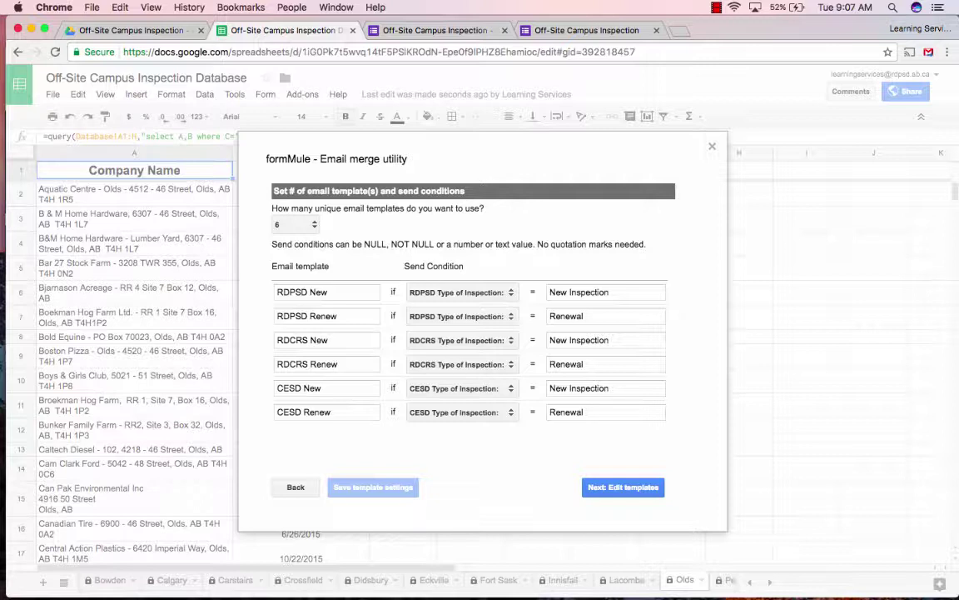
left_click(623, 488)
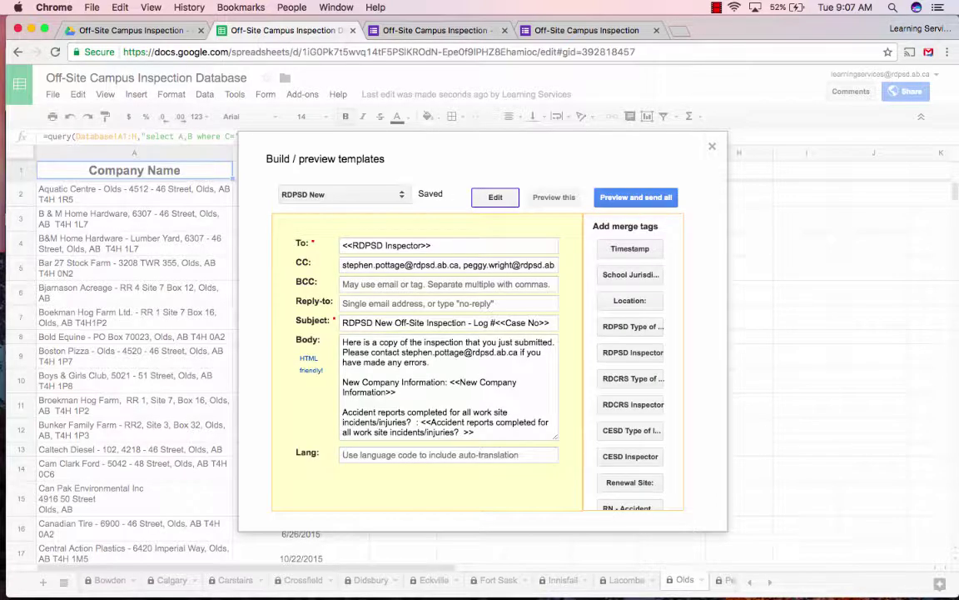
scroll(448, 387, "down", 3)
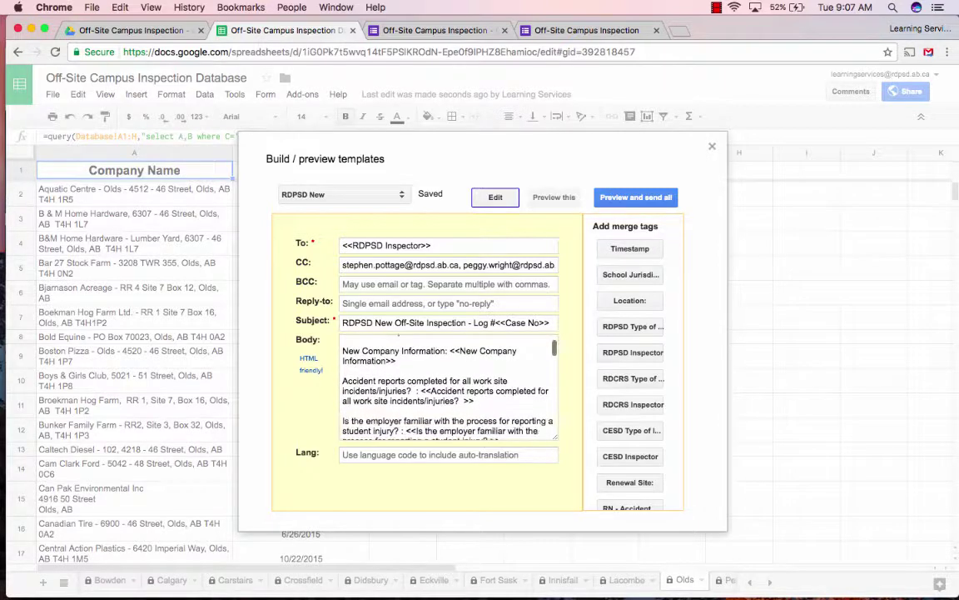
Read the RDPSD New template's body through to its last merge fields and close the template builder
scroll(448, 387, "up", 3)
scroll(448, 387, "down", 15)
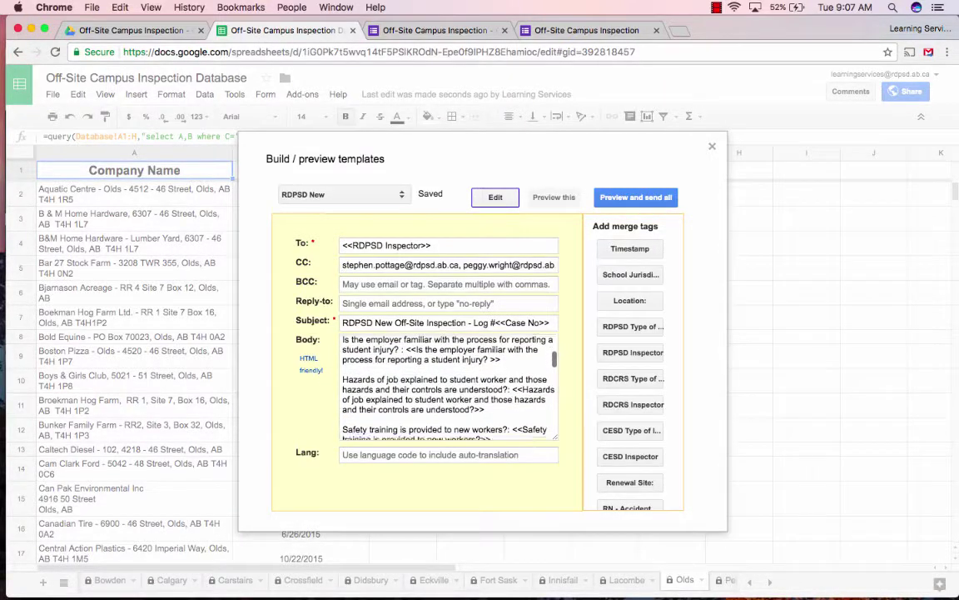
scroll(448, 387, "down", 3)
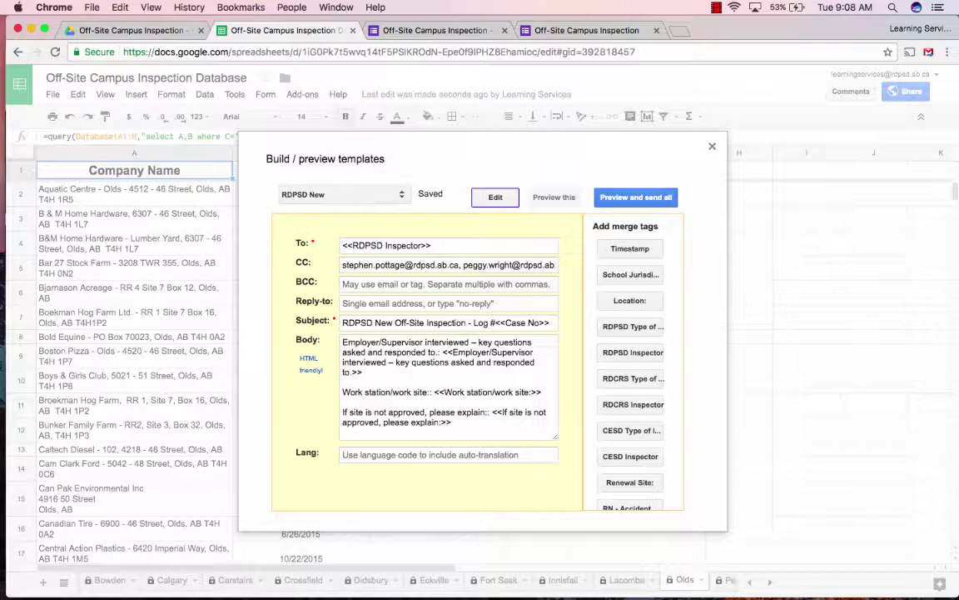
left_click(712, 147)
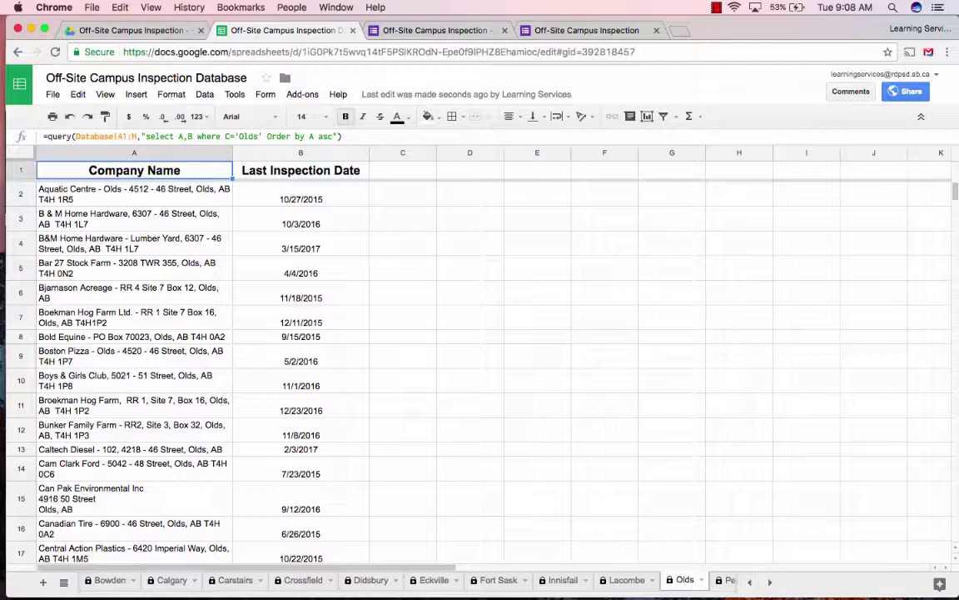
Open the Inspections sheet and examine its formMule Send Status columns and Case No column
scroll(712, 581, "right", 1)
scroll(712, 580, "left", 5)
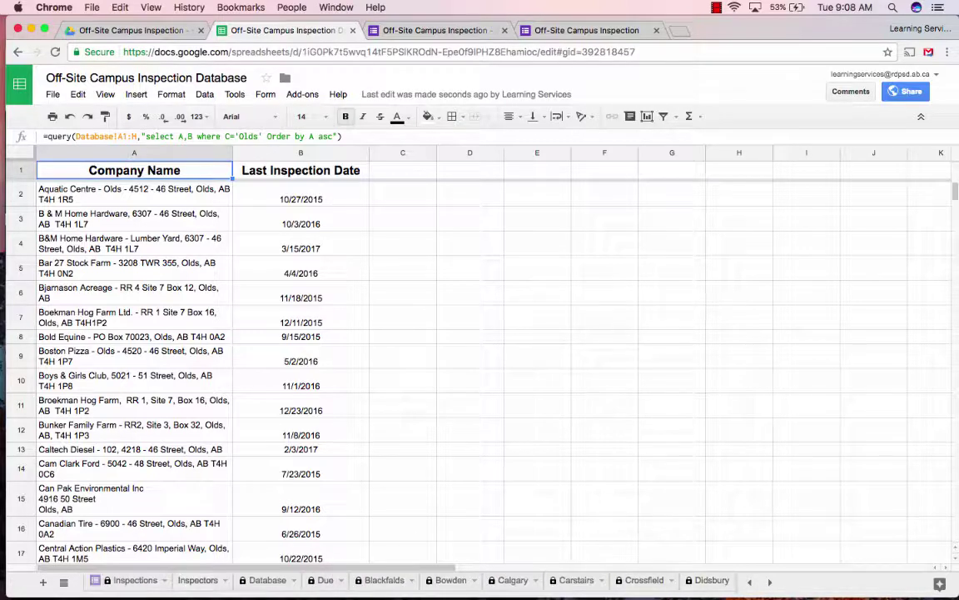
left_click(135, 580)
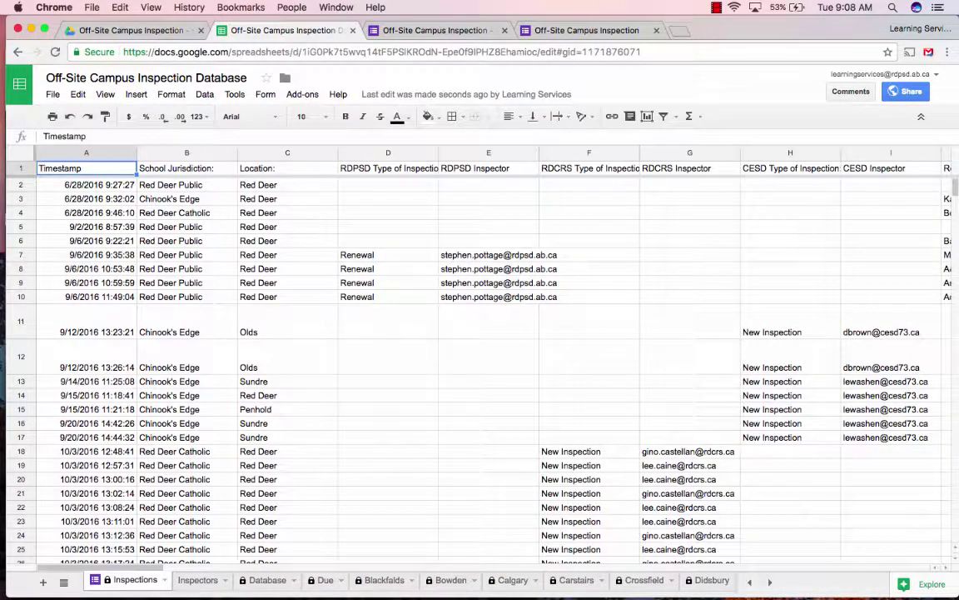
scroll(492, 358, "right", 20)
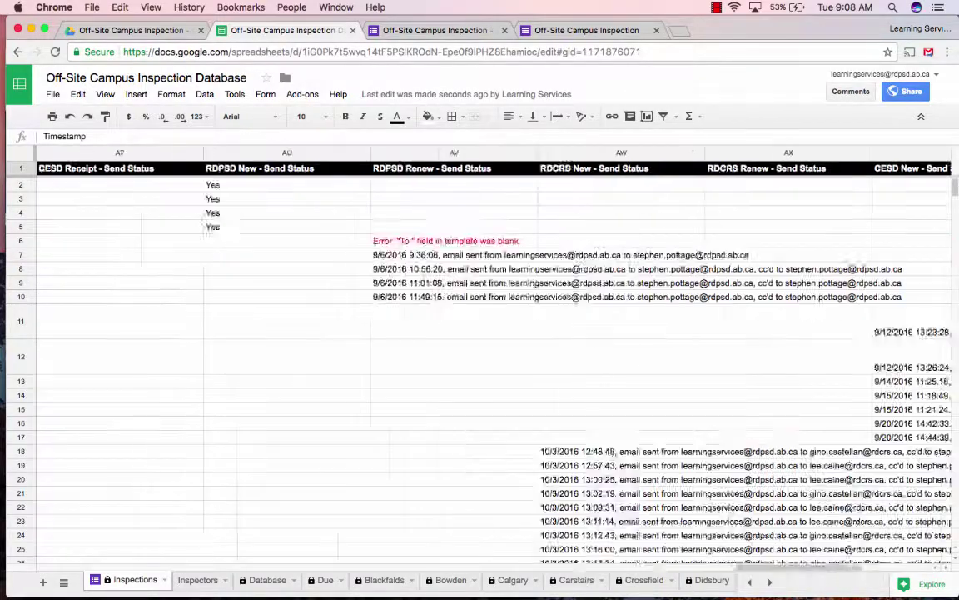
scroll(491, 358, "down", 5)
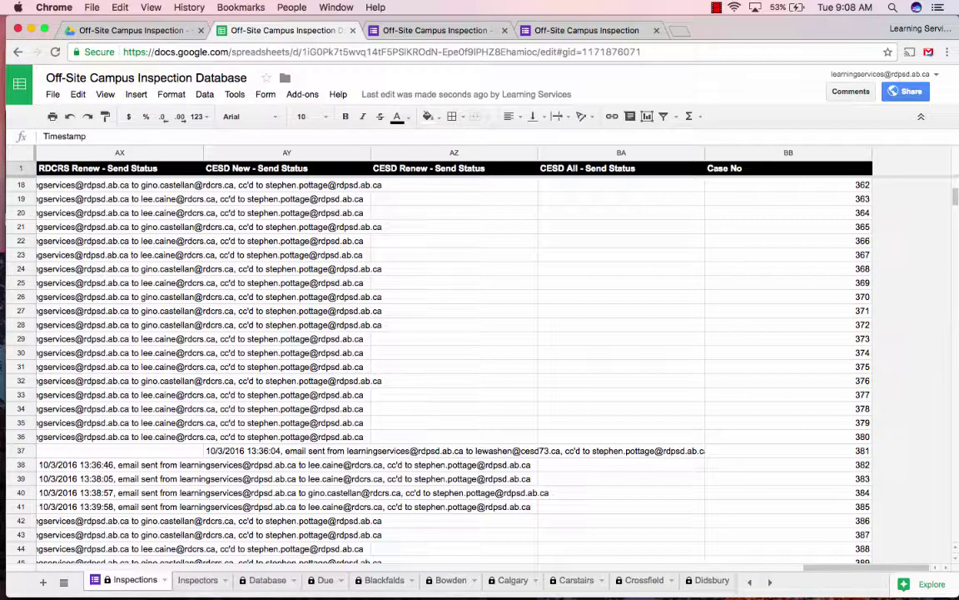
mouse_move(491, 169)
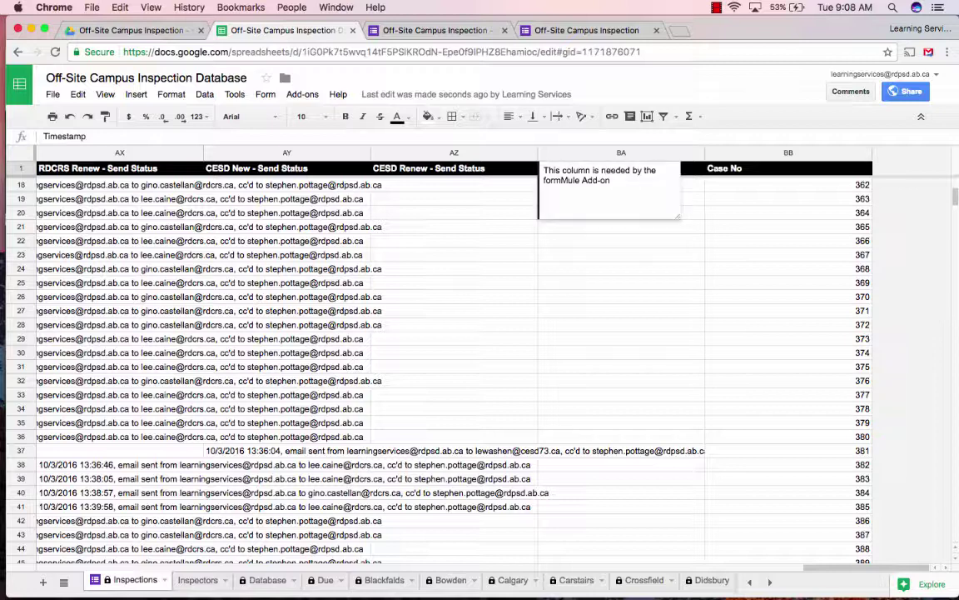